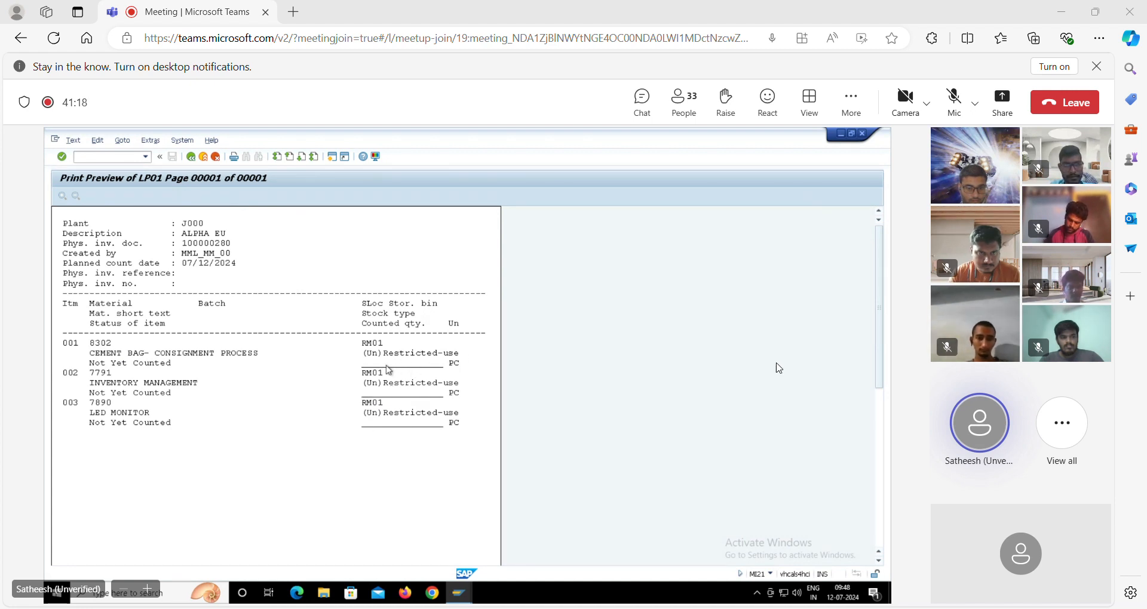
Unmute the meeting microphone for each reply during the shared SAP physical inventory demonstration, and mute it again after speaking
left_click(958, 105)
left_click(957, 106)
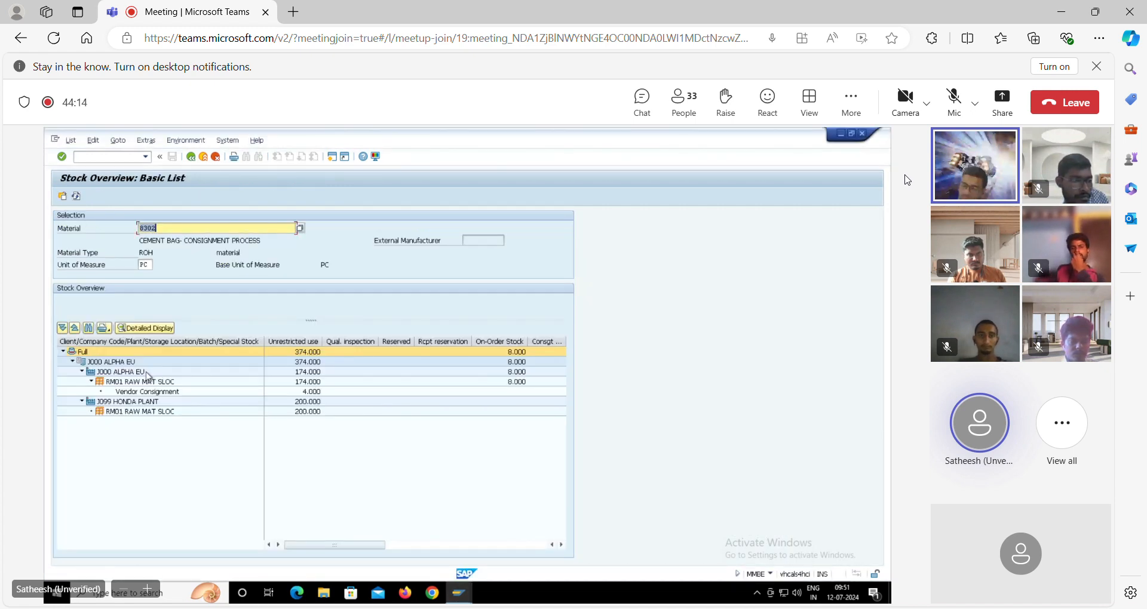
left_click(953, 103)
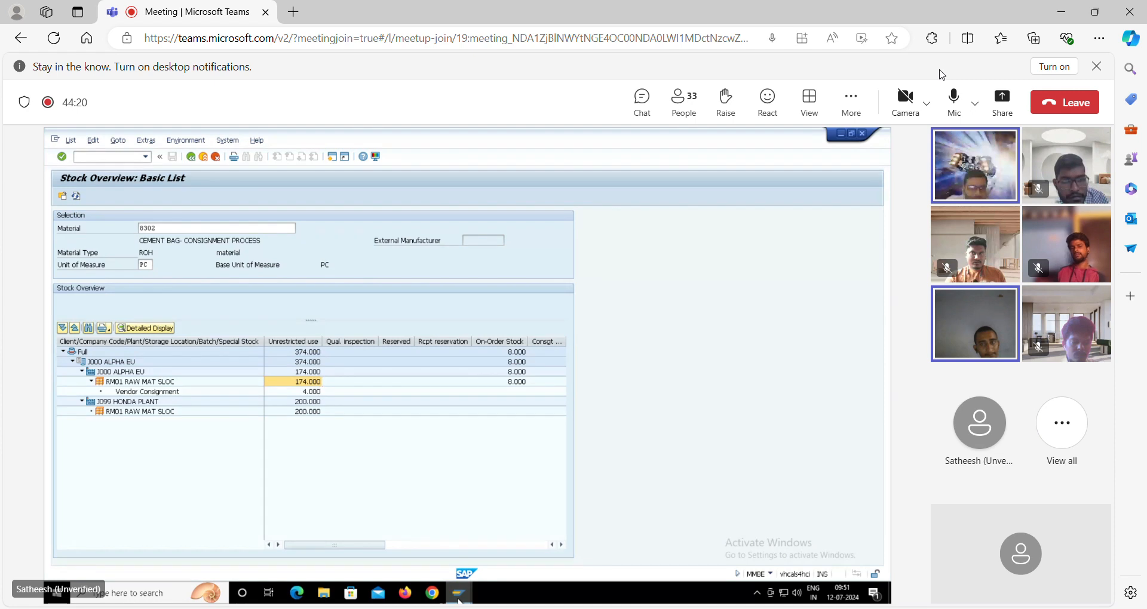
left_click(955, 101)
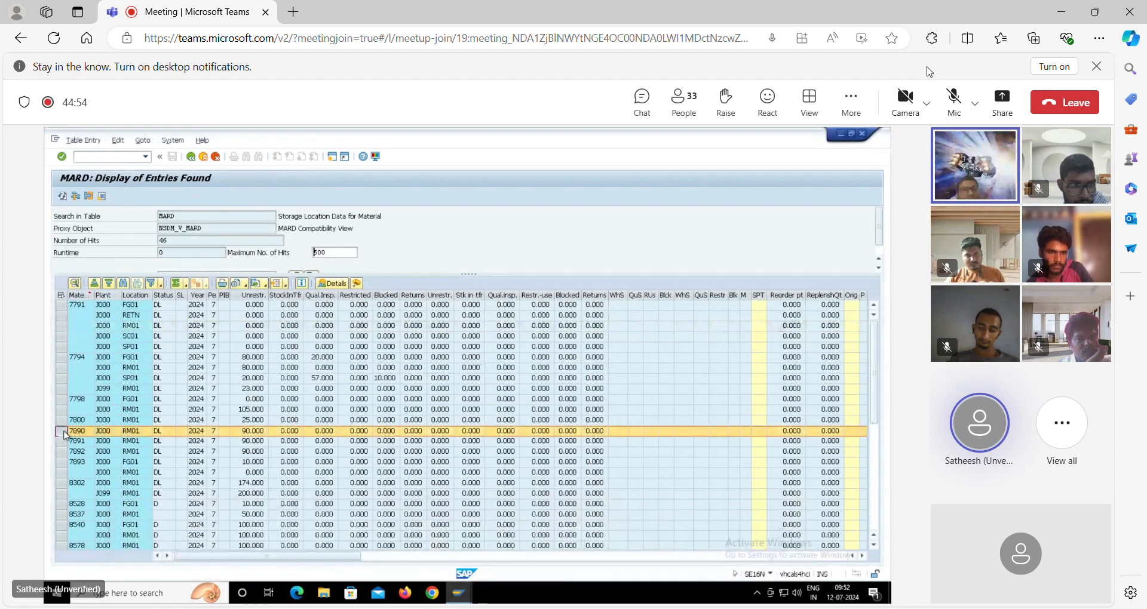
left_click(954, 97)
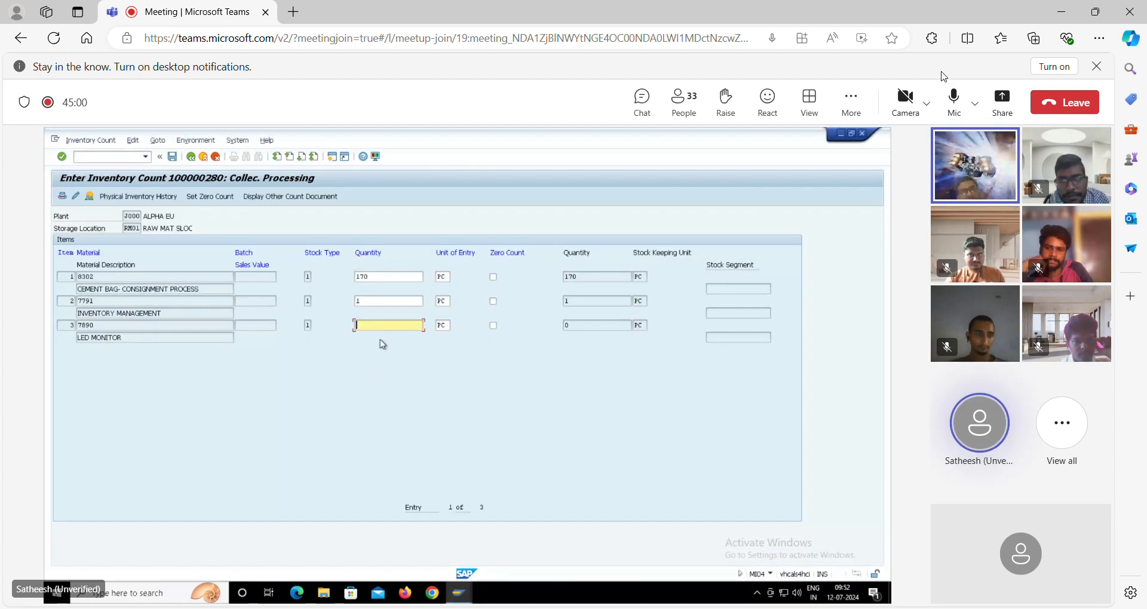
left_click(954, 97)
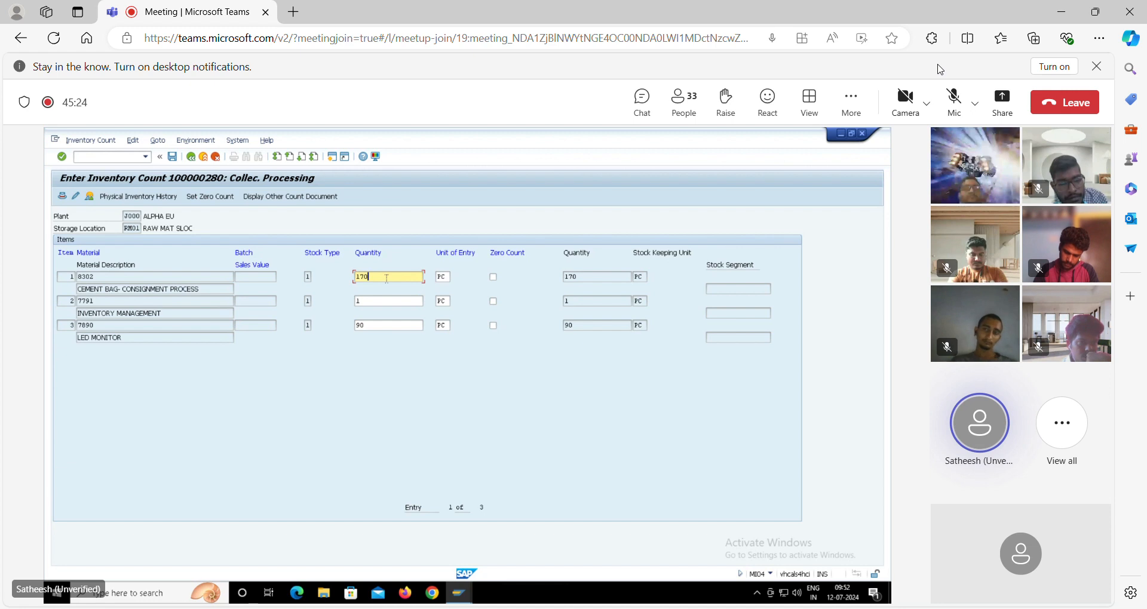
left_click(951, 99)
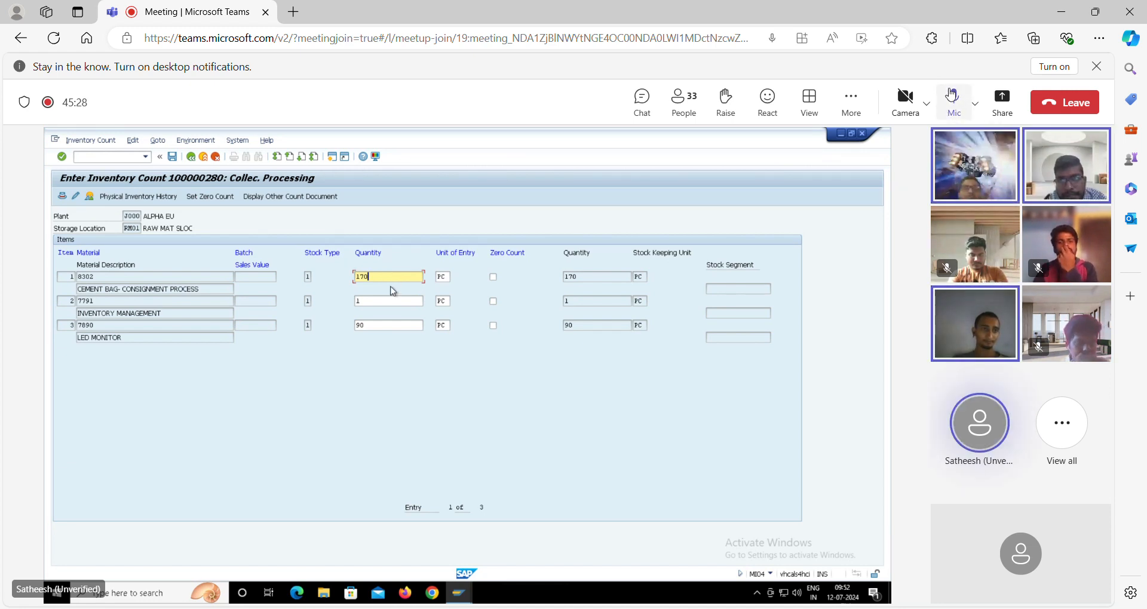
left_click(955, 103)
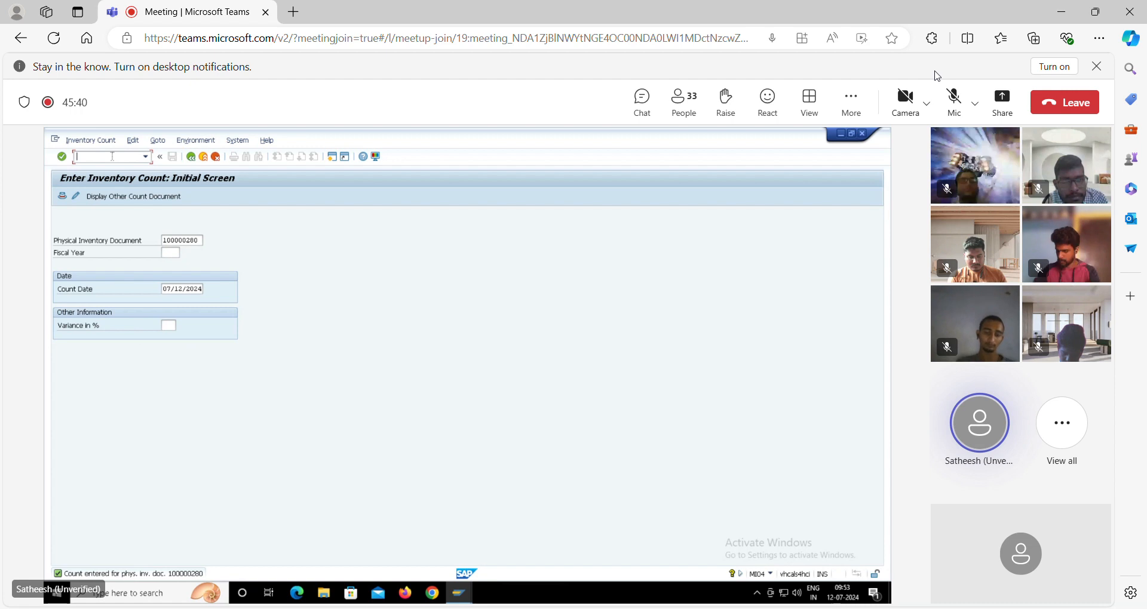
left_click(955, 101)
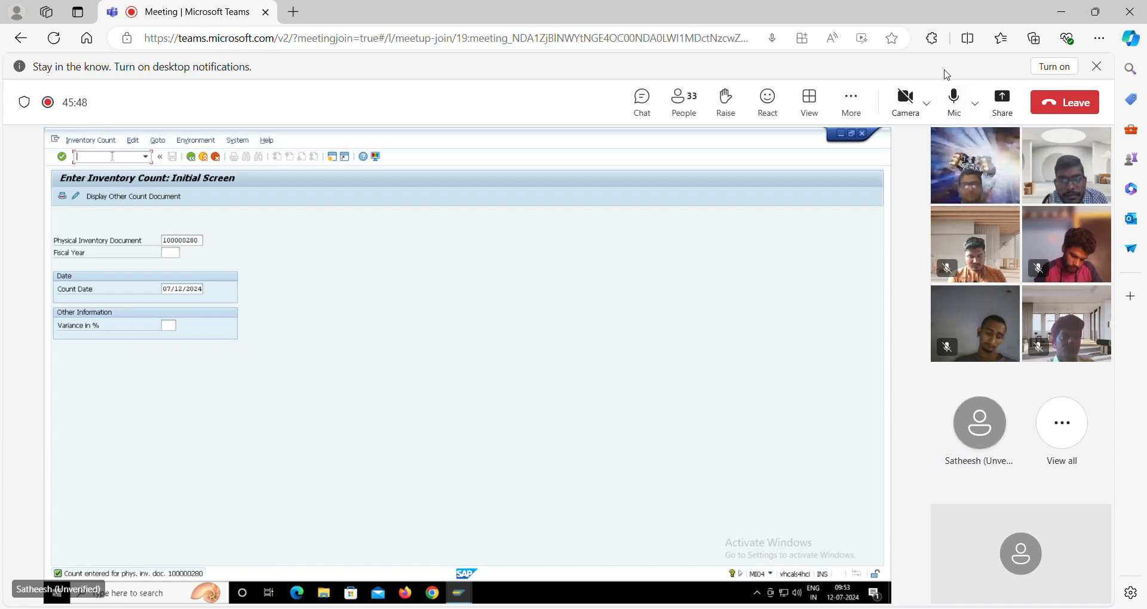
left_click(953, 100)
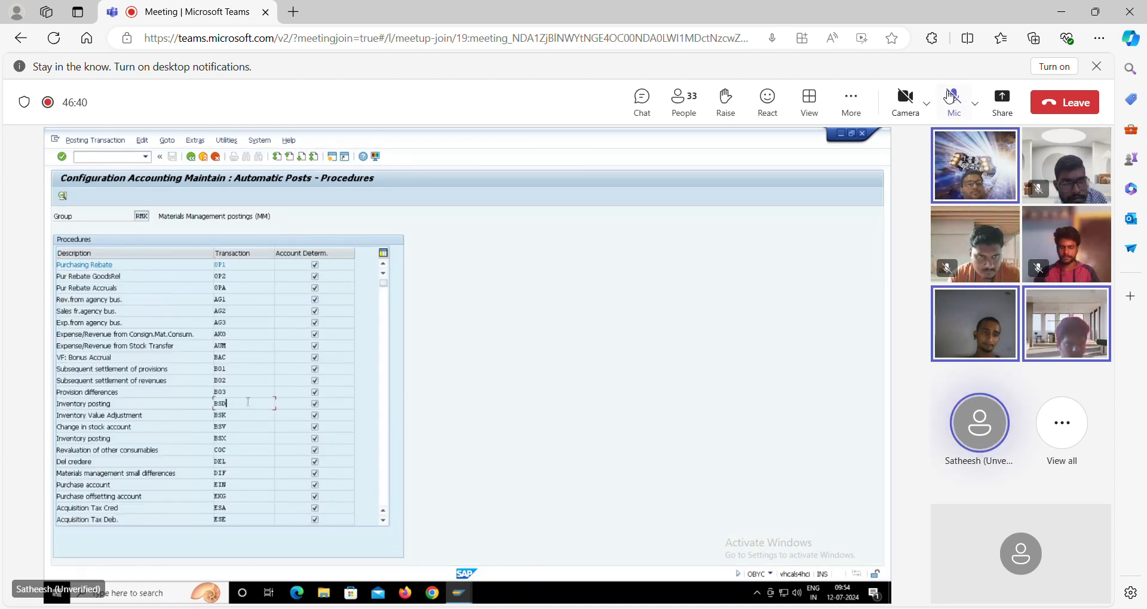
left_click(954, 98)
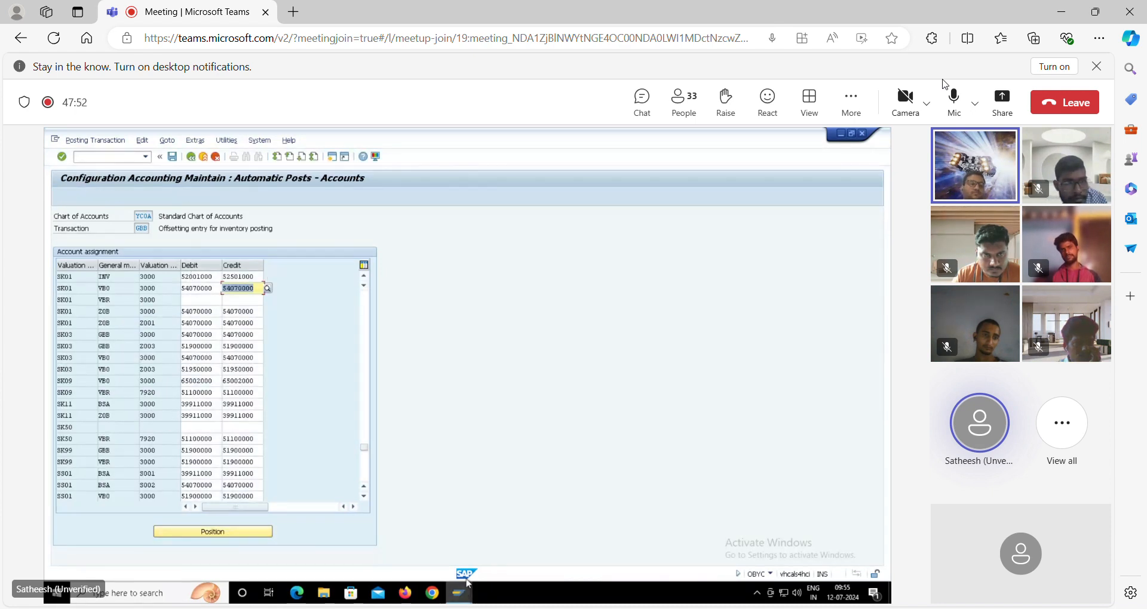
left_click(954, 103)
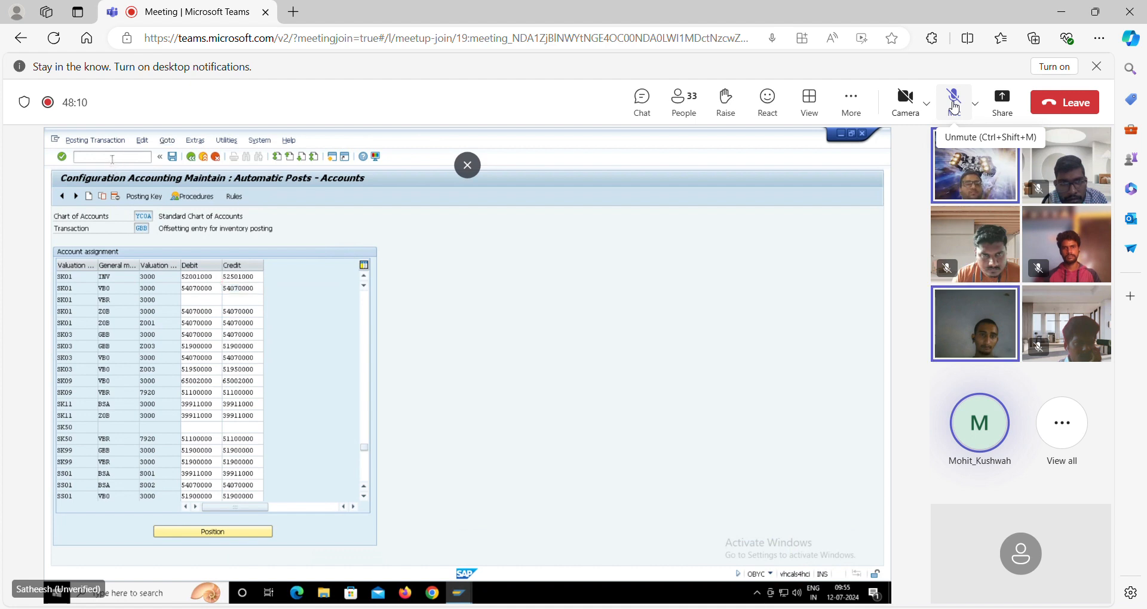
left_click(955, 107)
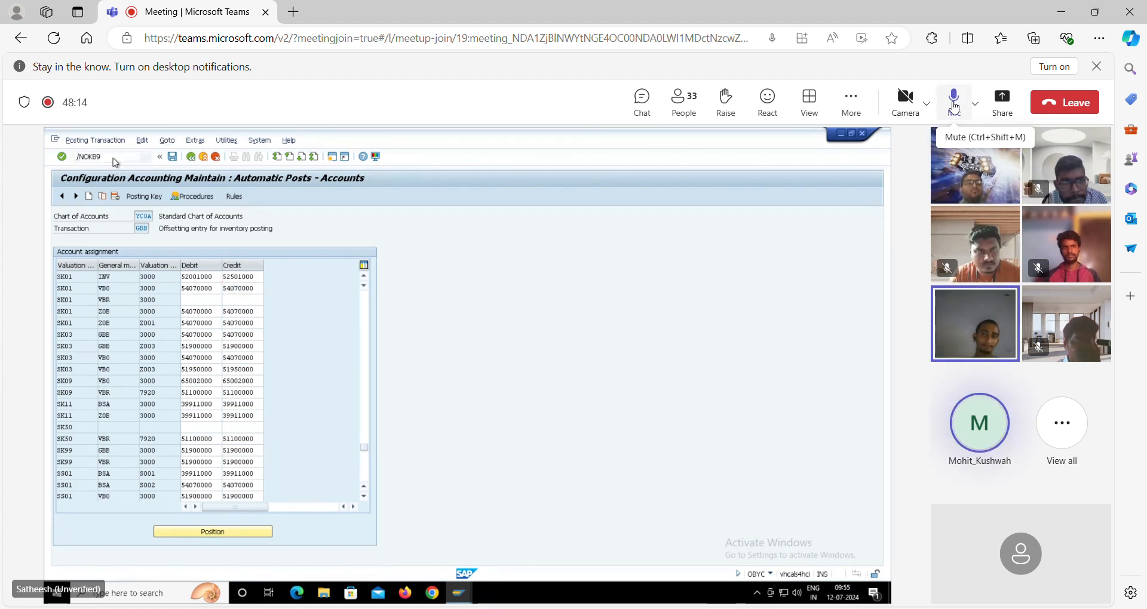
left_click(955, 108)
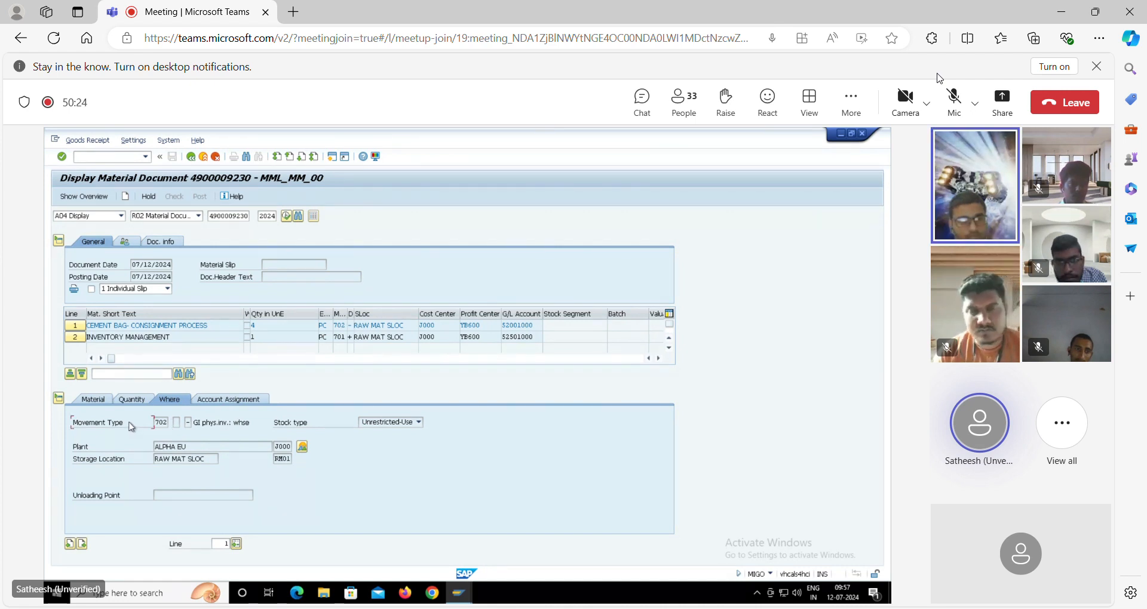
left_click(955, 99)
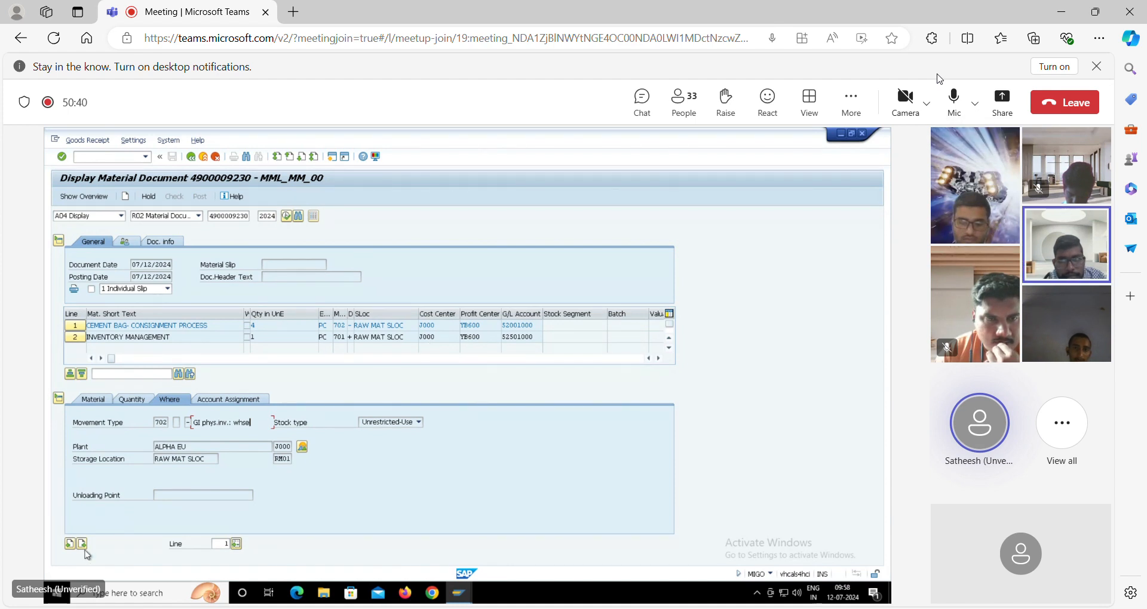
left_click(954, 102)
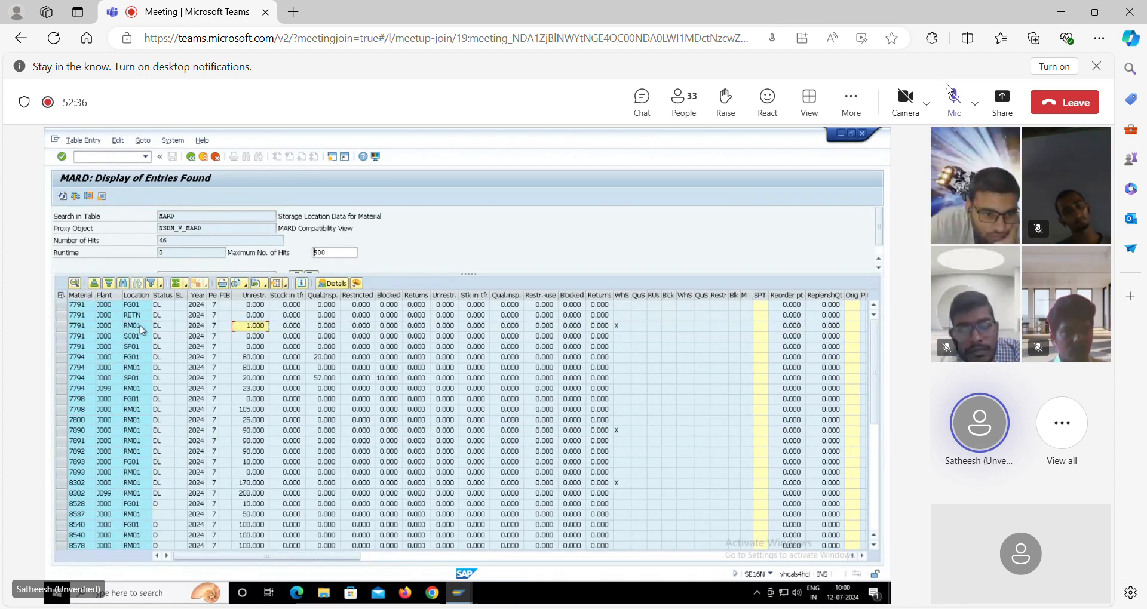
left_click(953, 103)
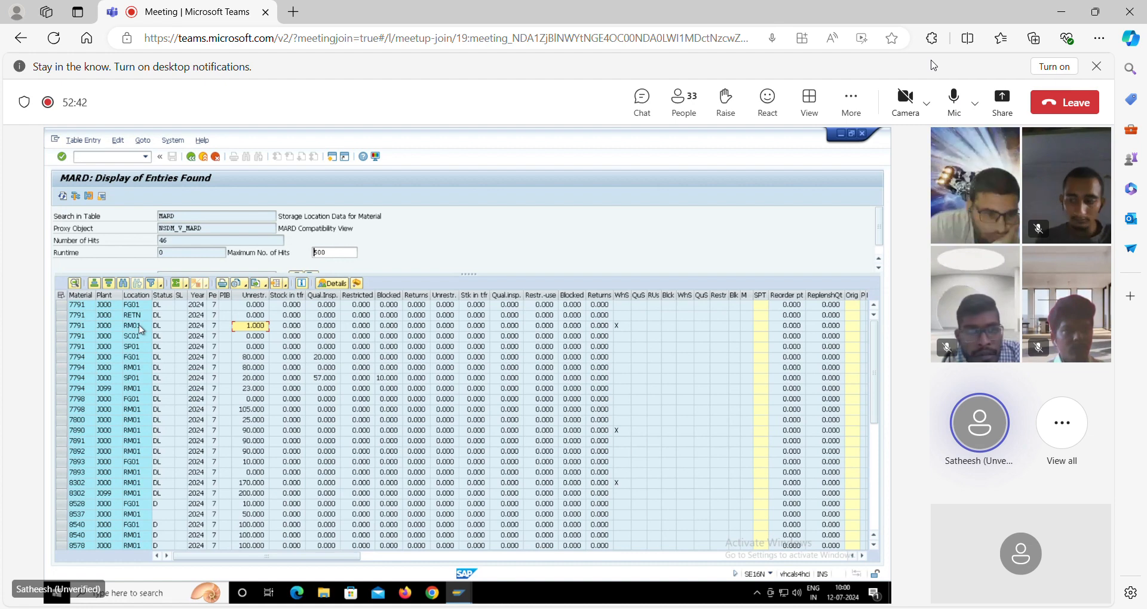
left_click(954, 99)
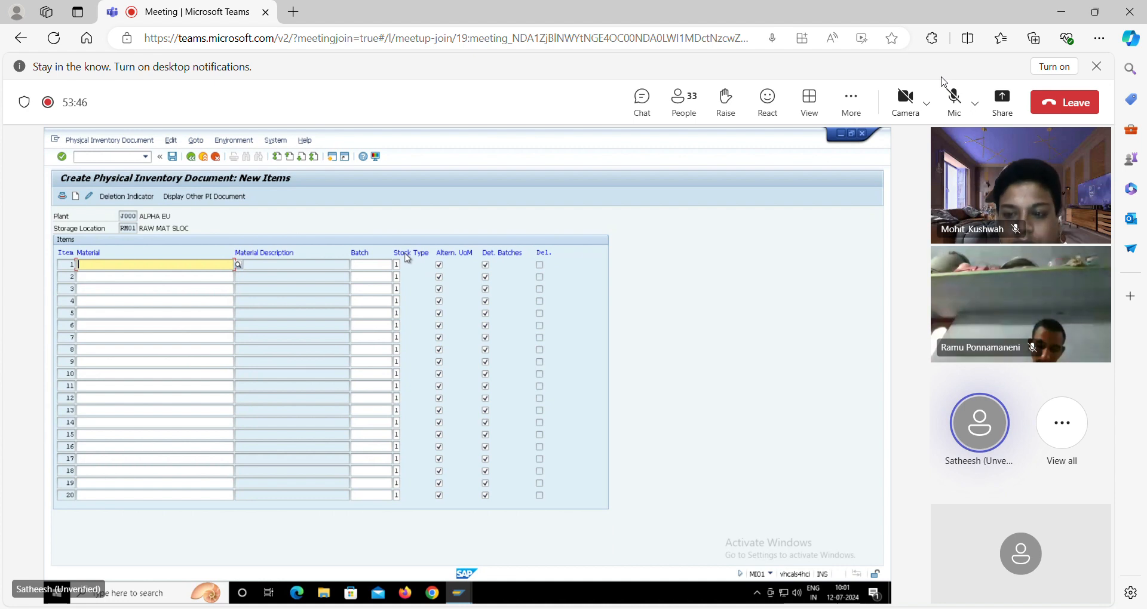
left_click(954, 98)
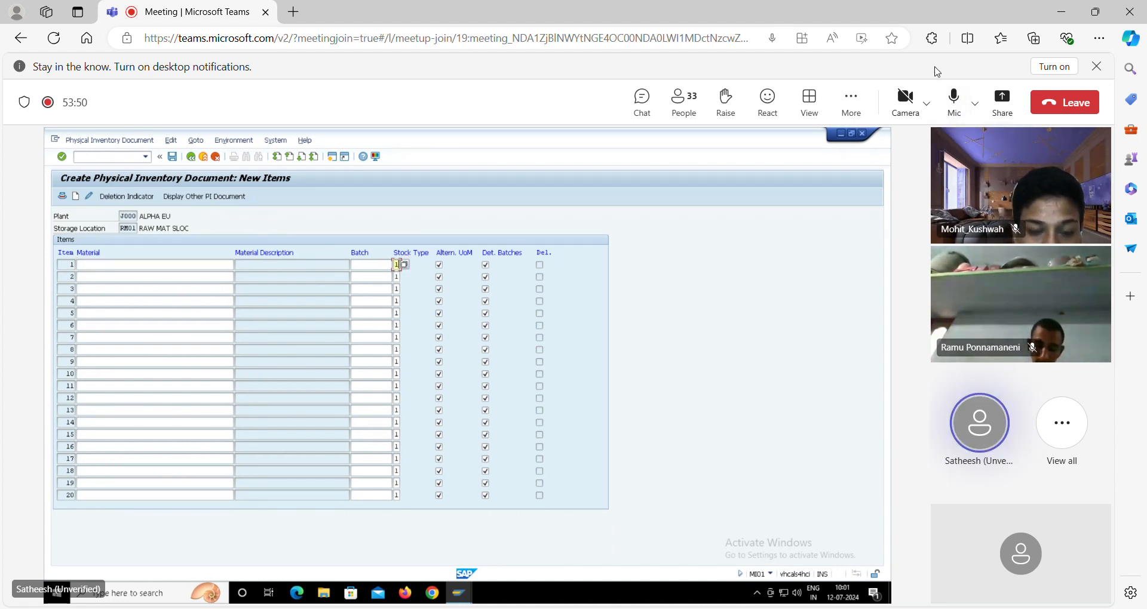
left_click(955, 103)
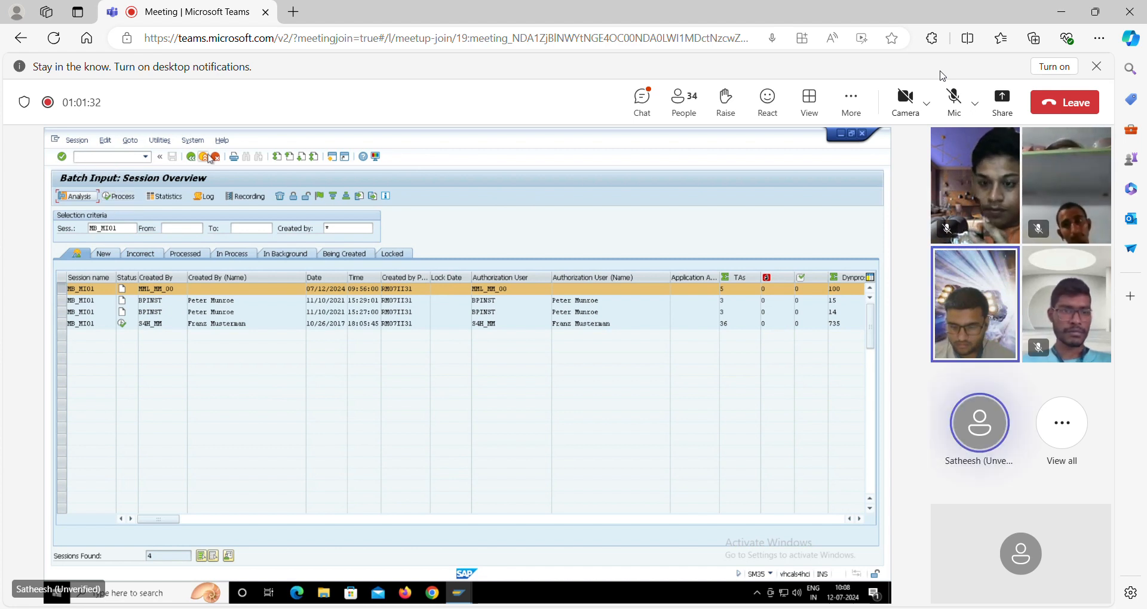
Check the new message in the meeting chat and hide the conversation again to return to the enlarged shared screen
left_click(644, 99)
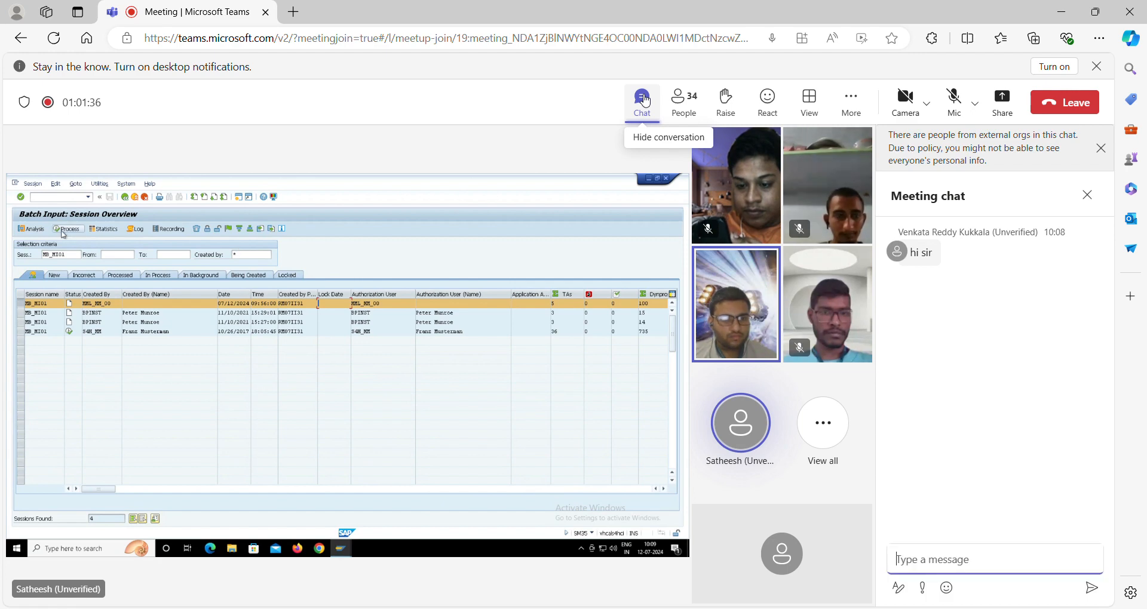
left_click(644, 98)
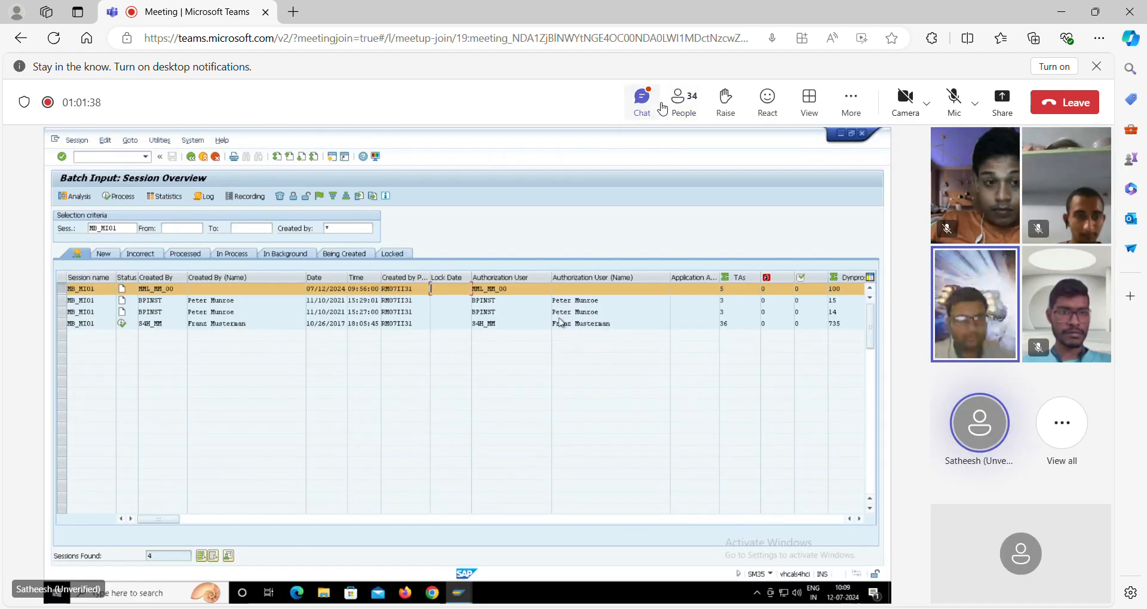
left_click(651, 102)
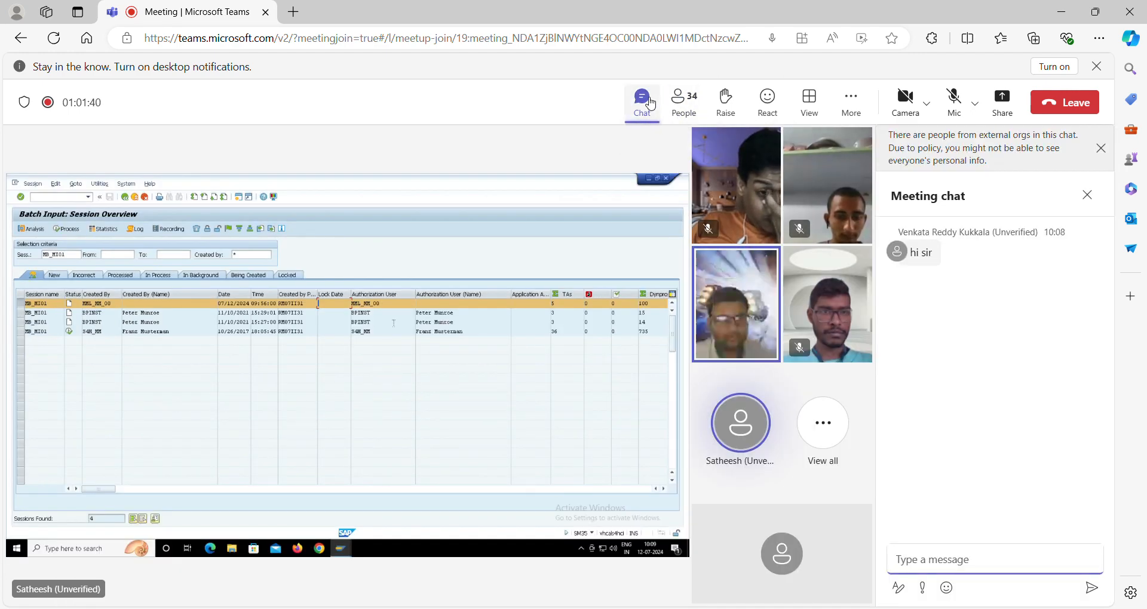
left_click(650, 103)
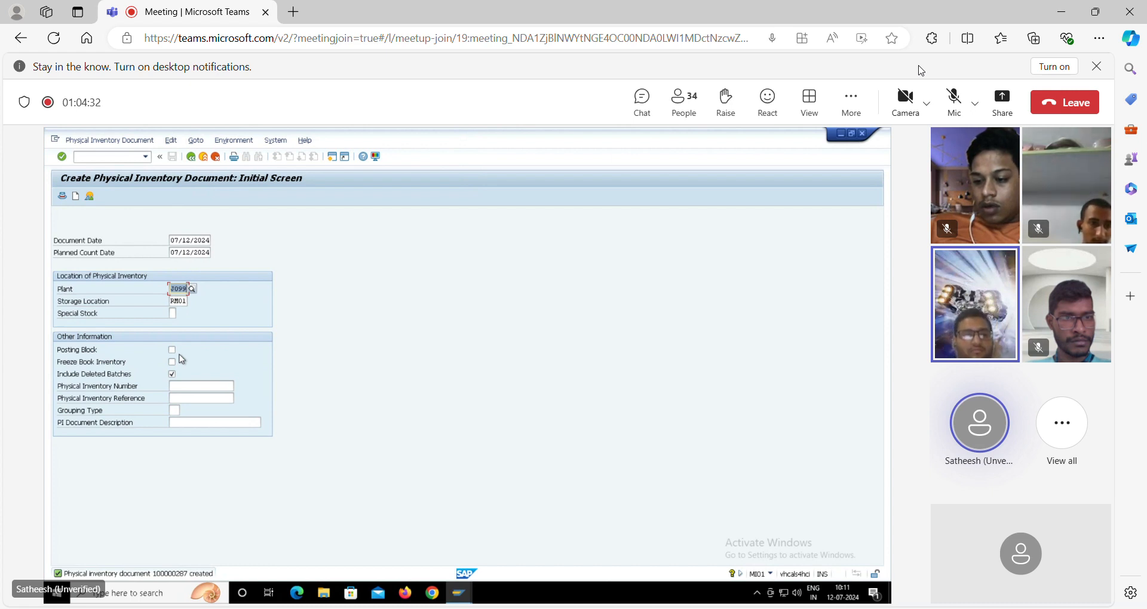
Toggle the microphone for a short reply, and read the latest unread message in the meeting chat before hiding it
left_click(953, 100)
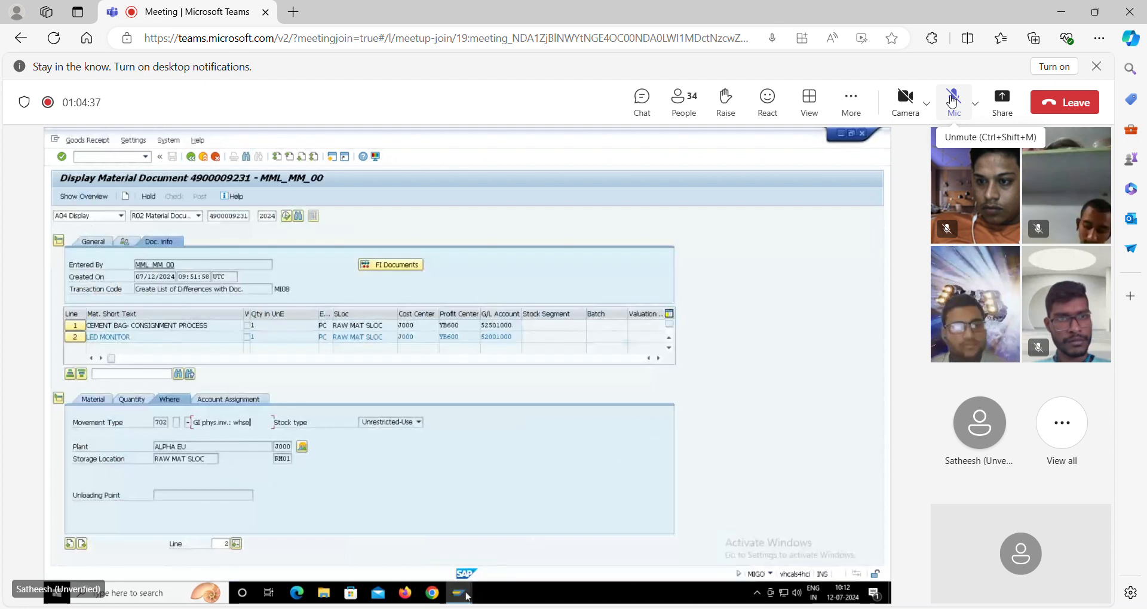
left_click(953, 101)
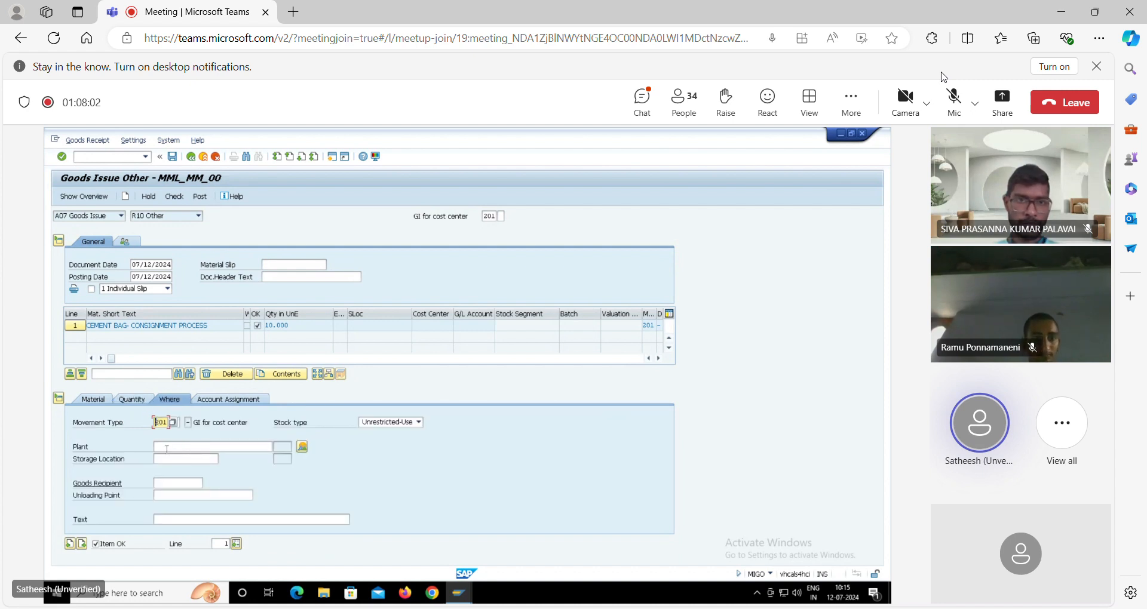
left_click(651, 97)
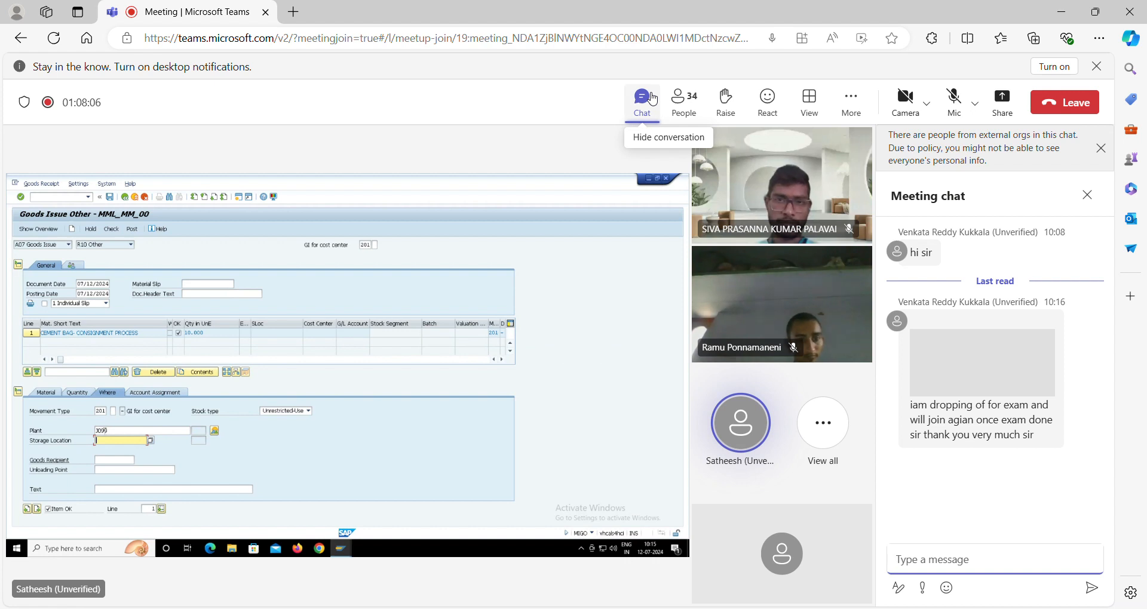
left_click(651, 97)
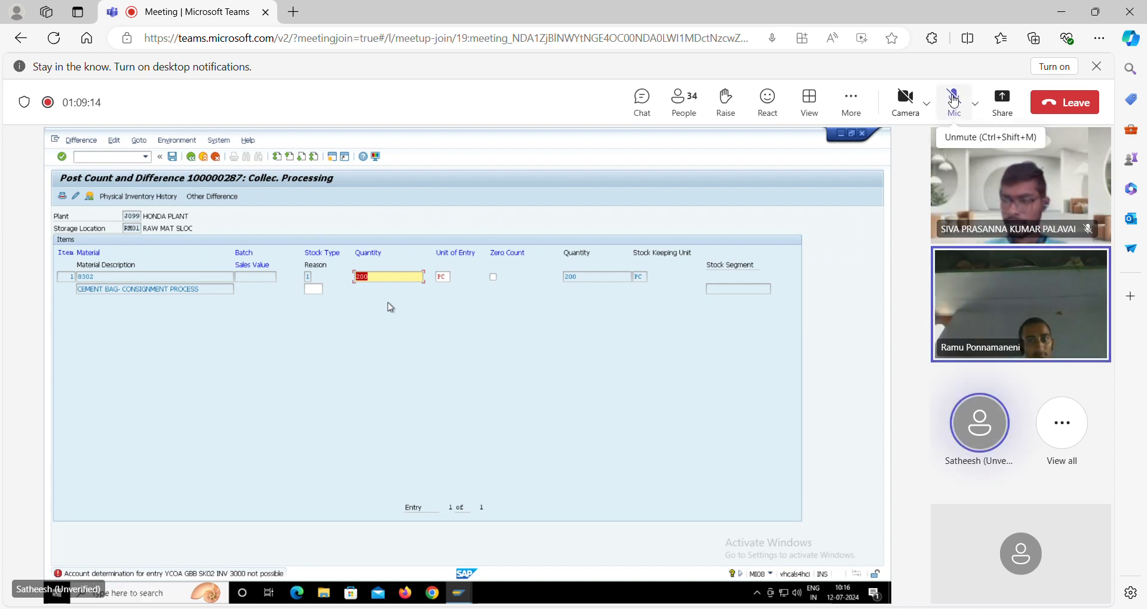
Unmute for short replies during the account assignment and scheduling agreement demonstration, muting in between, and leave the microphone on
left_click(955, 100)
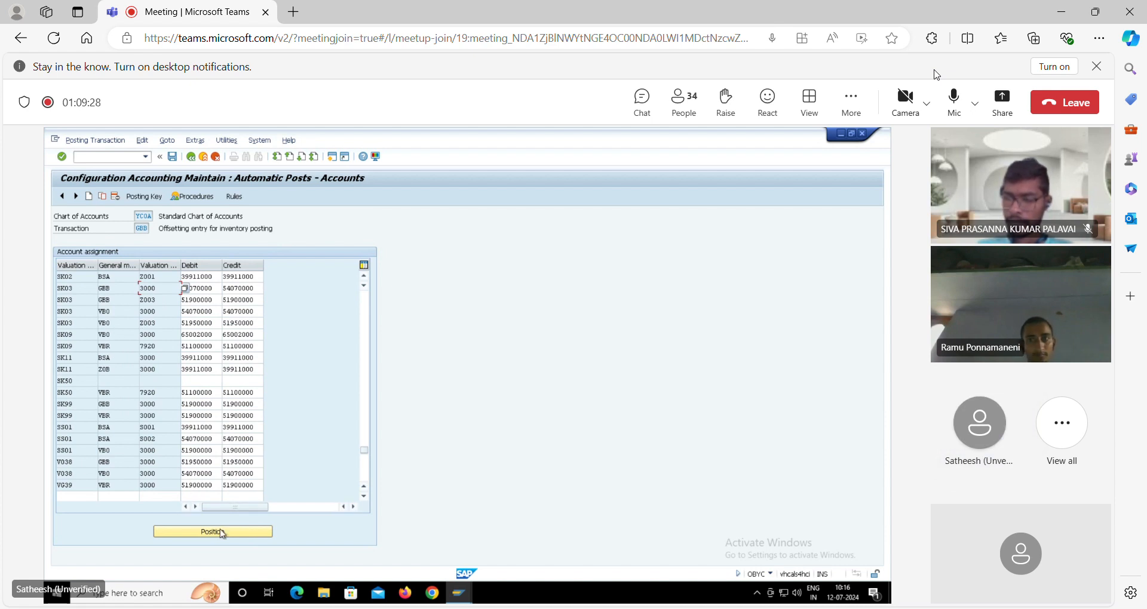
left_click(956, 108)
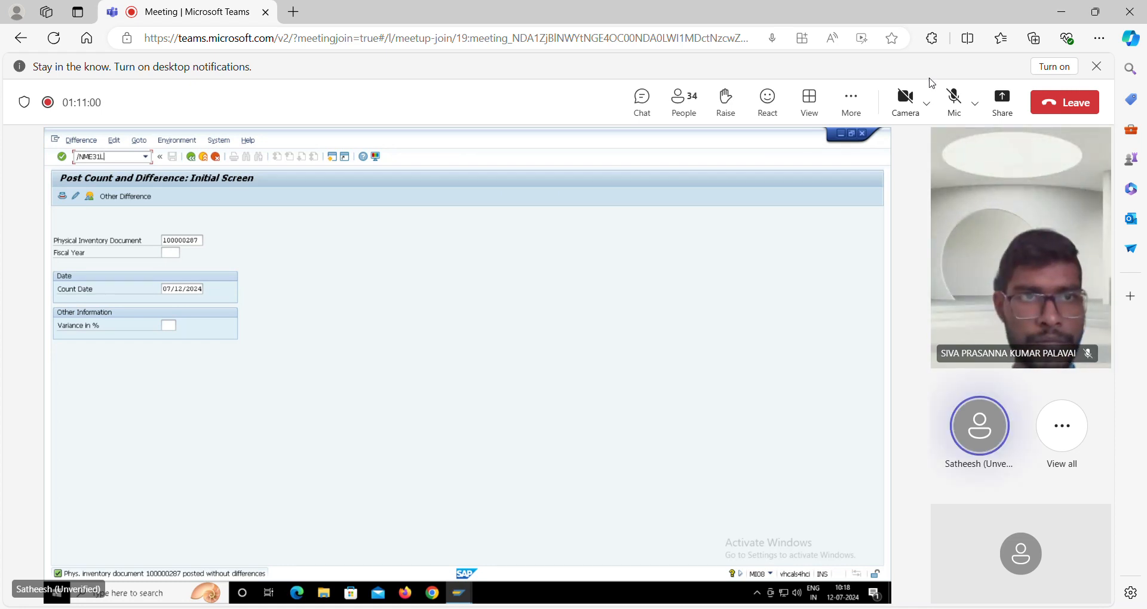
left_click(953, 97)
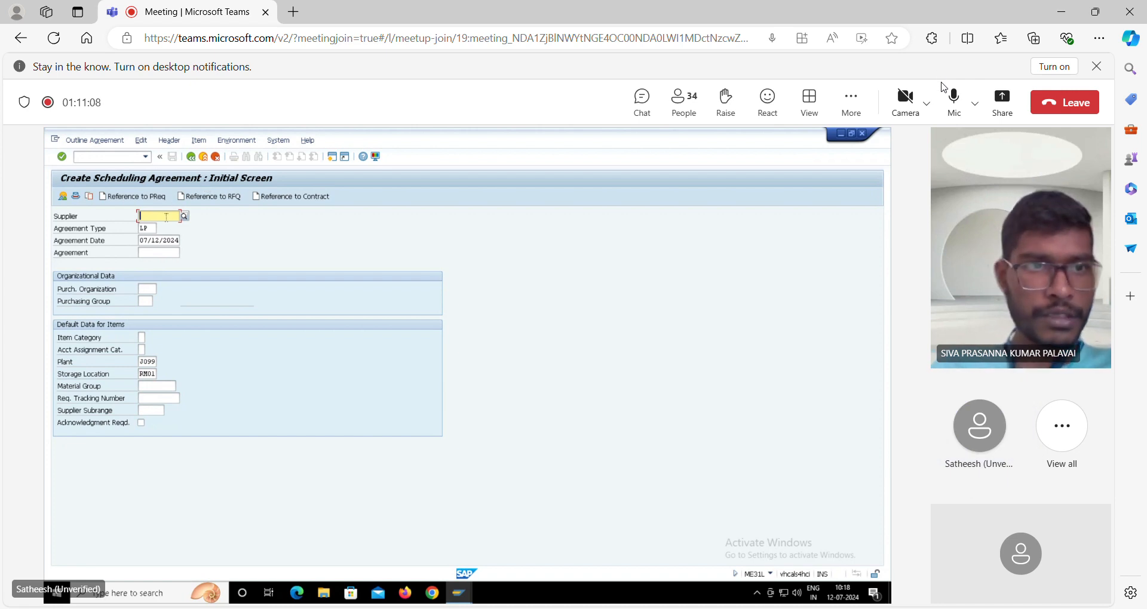
left_click(953, 100)
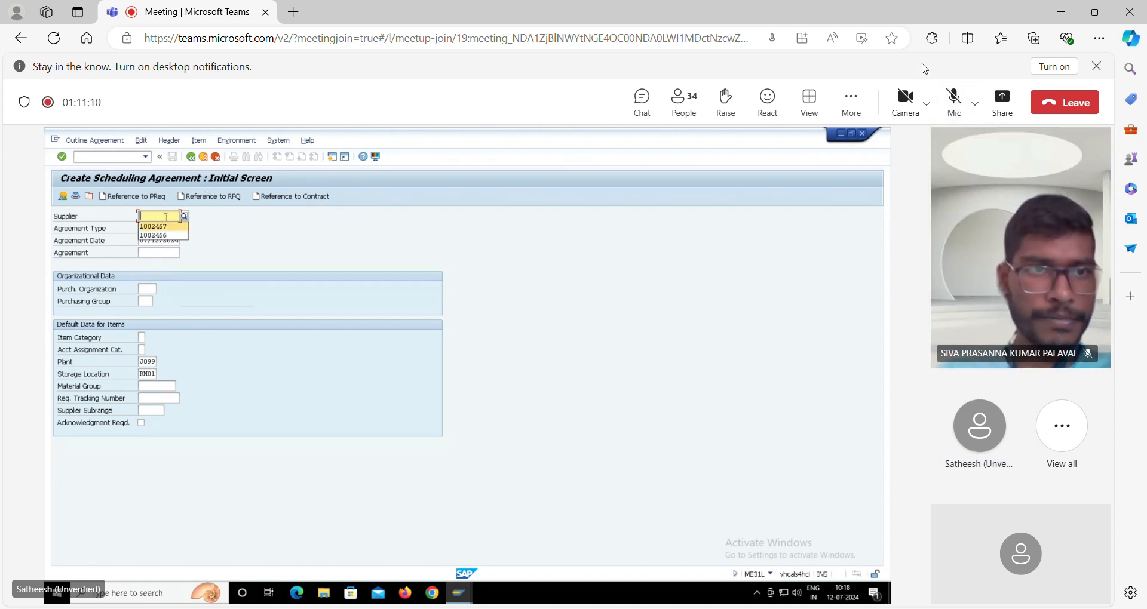
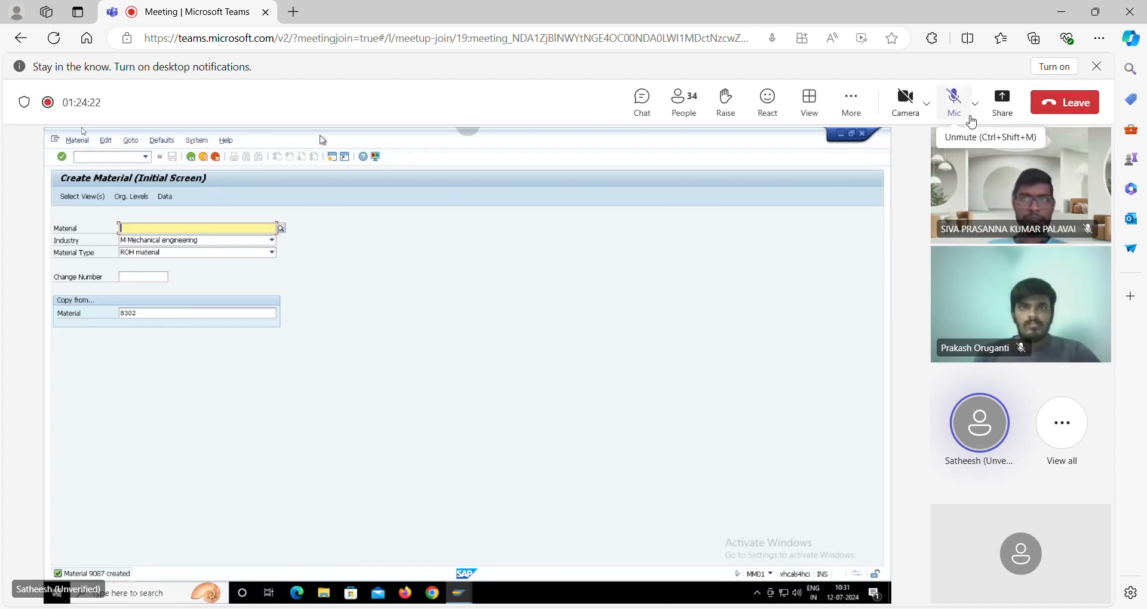
left_click(955, 101)
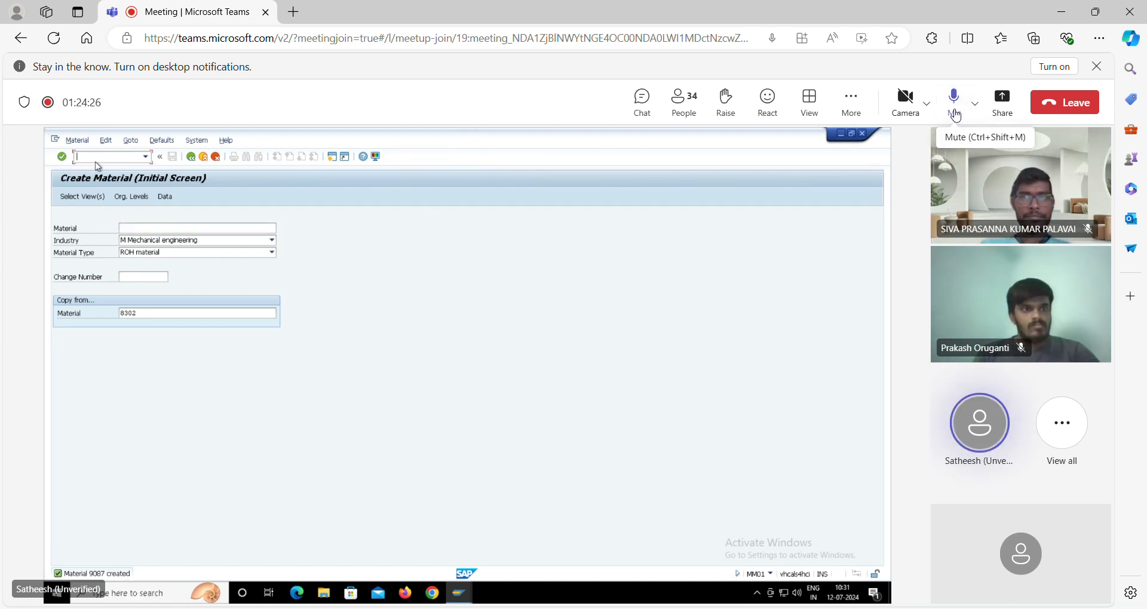
left_click(956, 102)
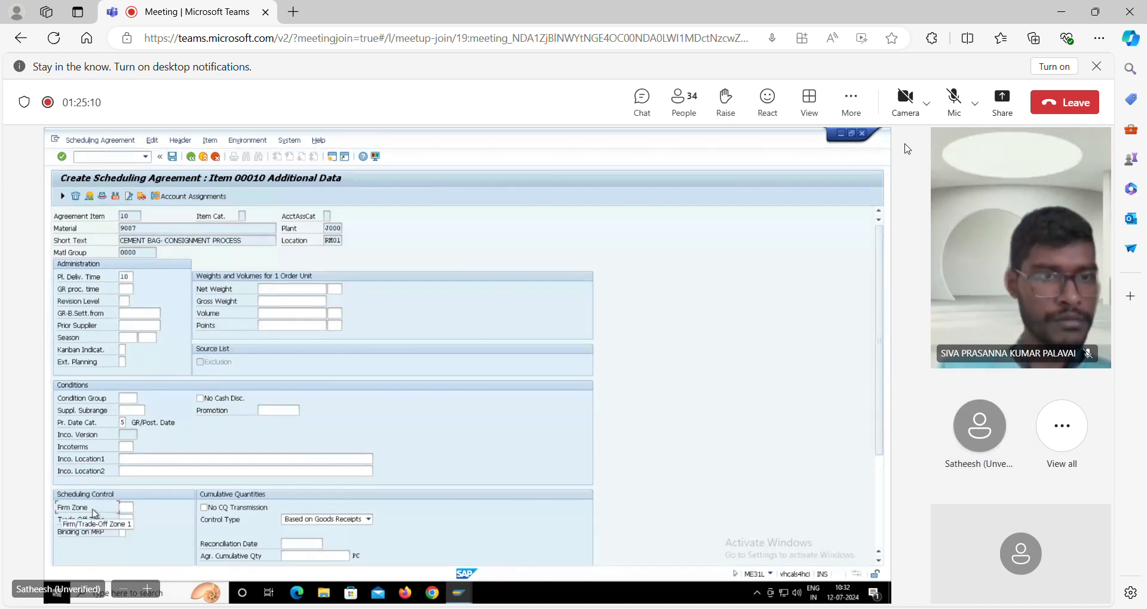
left_click(955, 101)
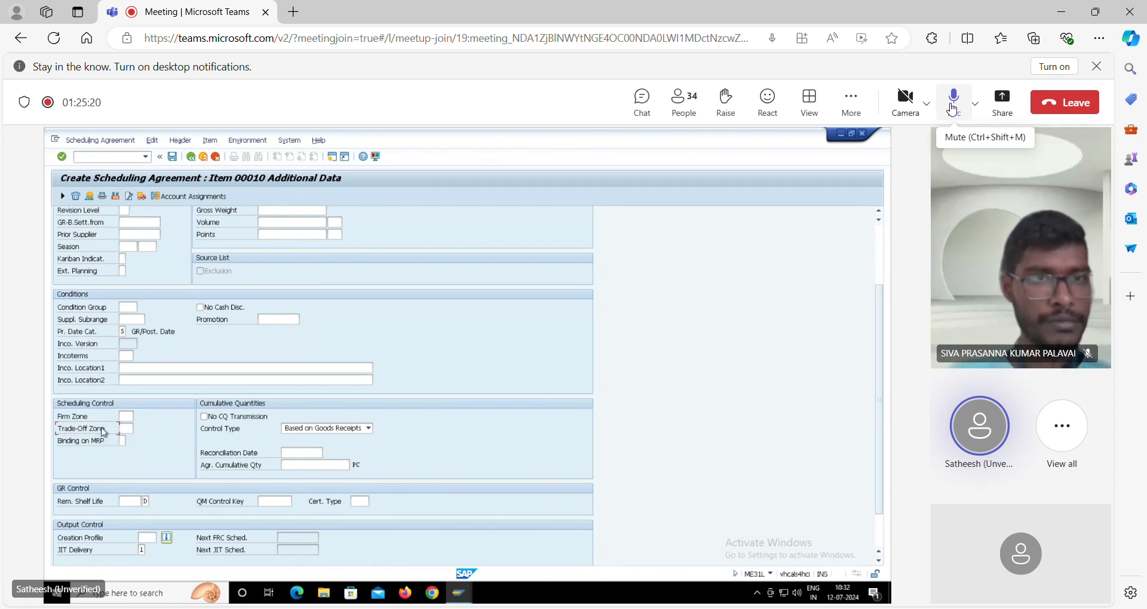
Mute the microphone, and unmute only for short replies while the scheduling agreement's Firm Zone and Trade-Off Zone fields are explained
left_click(953, 107)
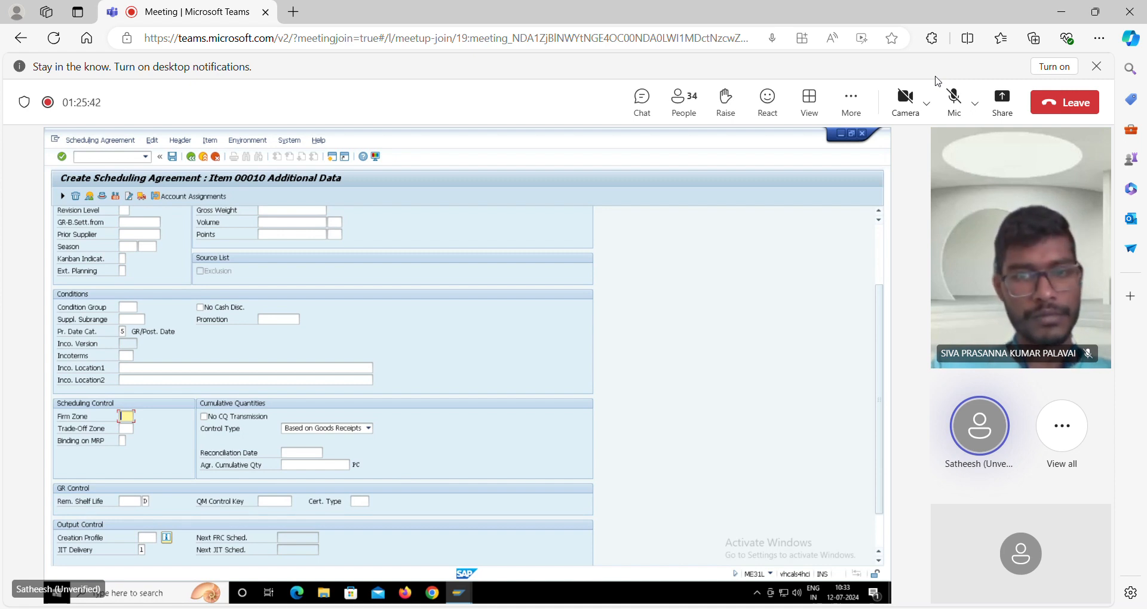
left_click(955, 96)
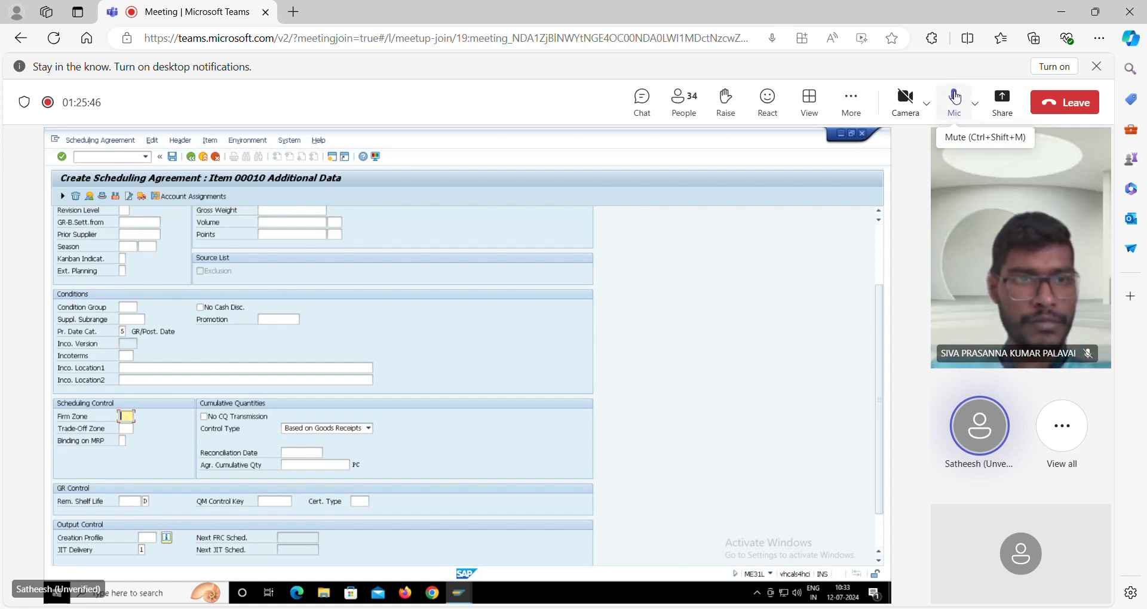
left_click(955, 96)
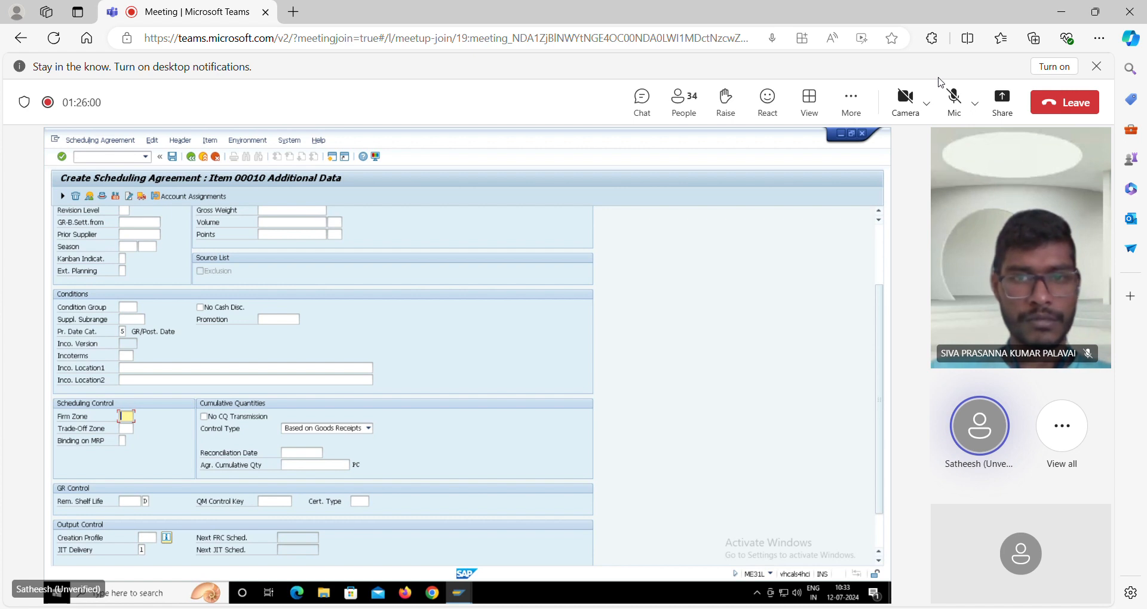
left_click(954, 98)
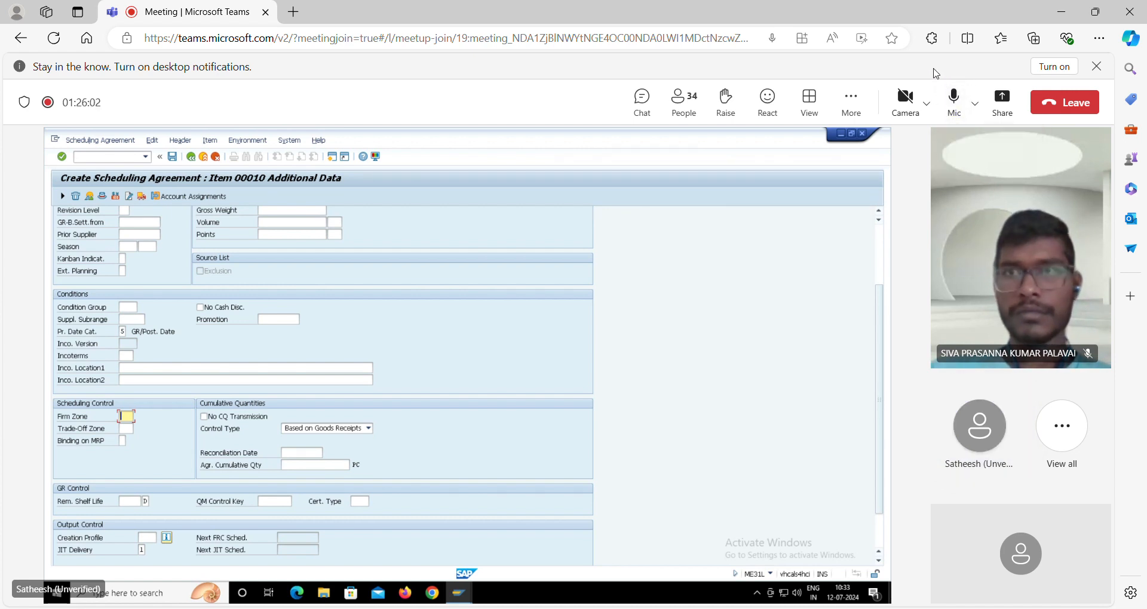
left_click(953, 99)
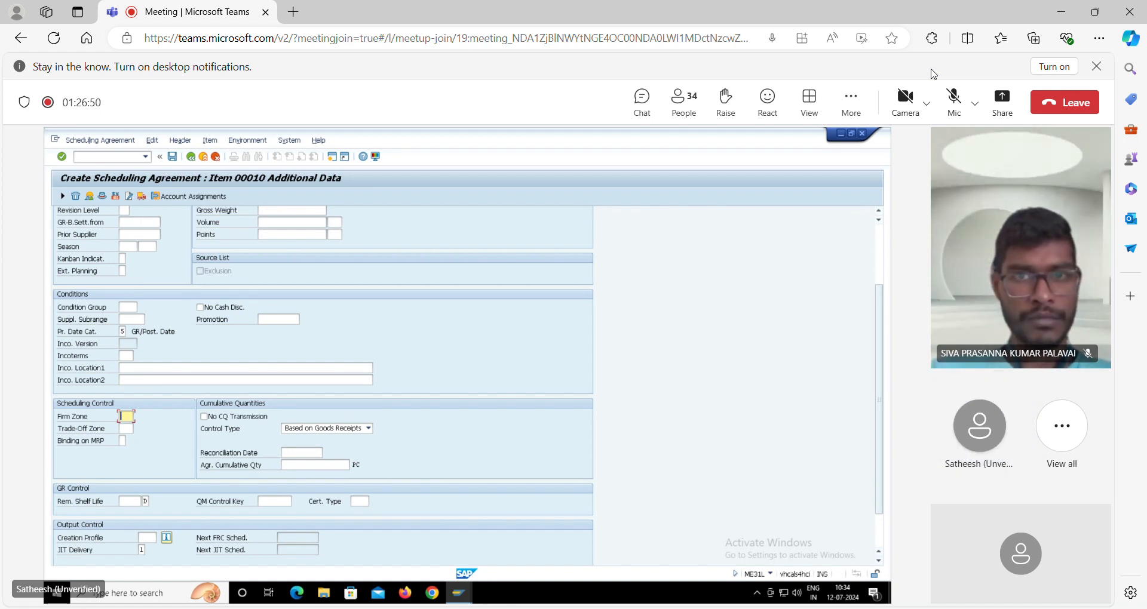
left_click(955, 102)
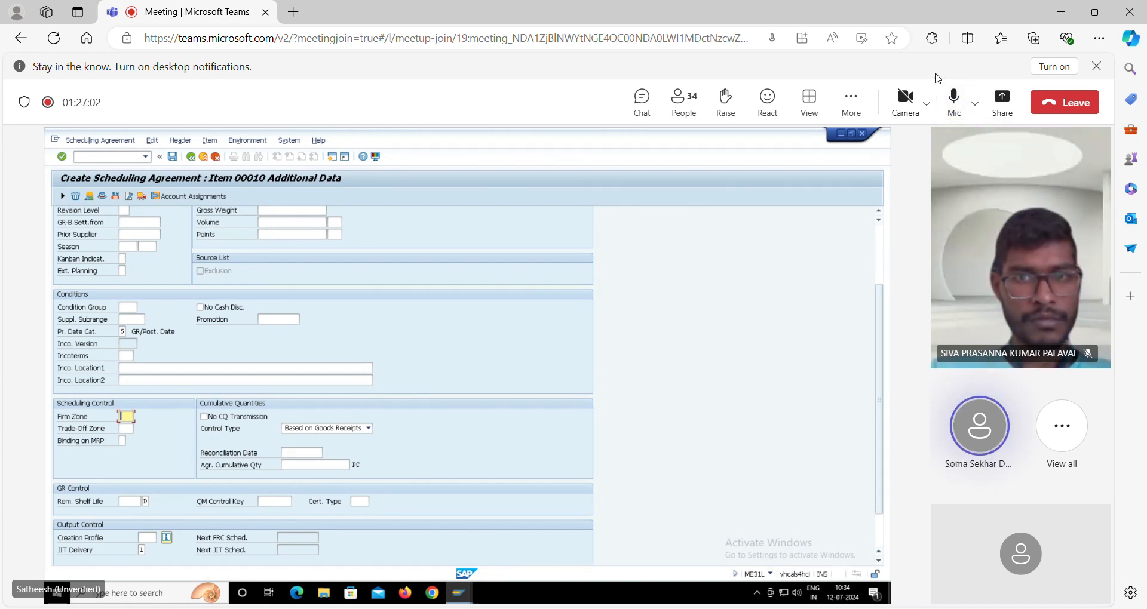
left_click(956, 102)
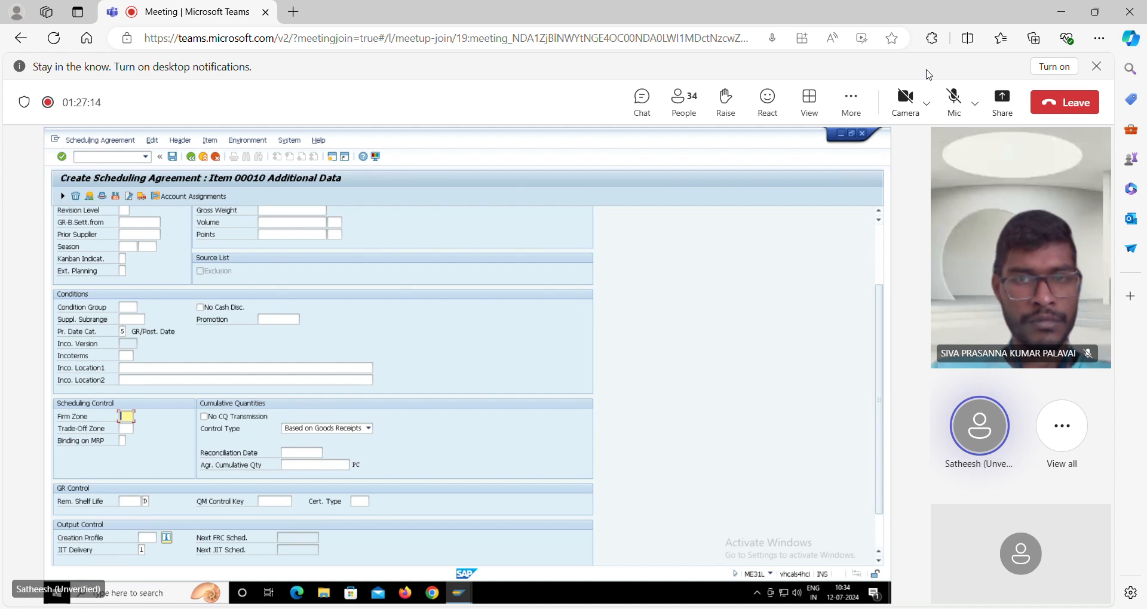
key("ctrl+shift+m")
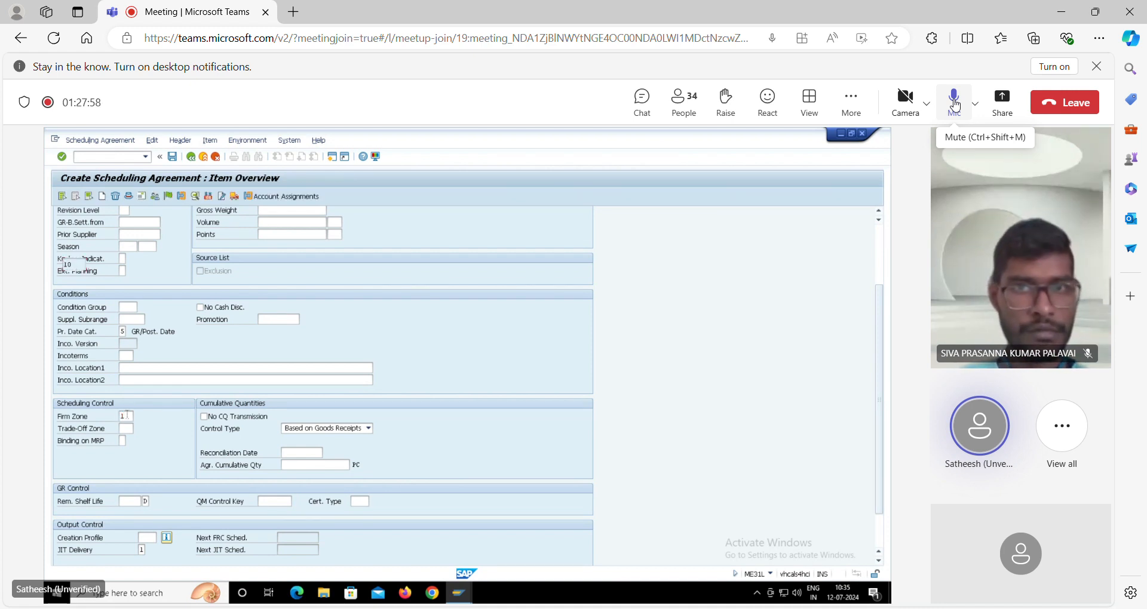
left_click(955, 104)
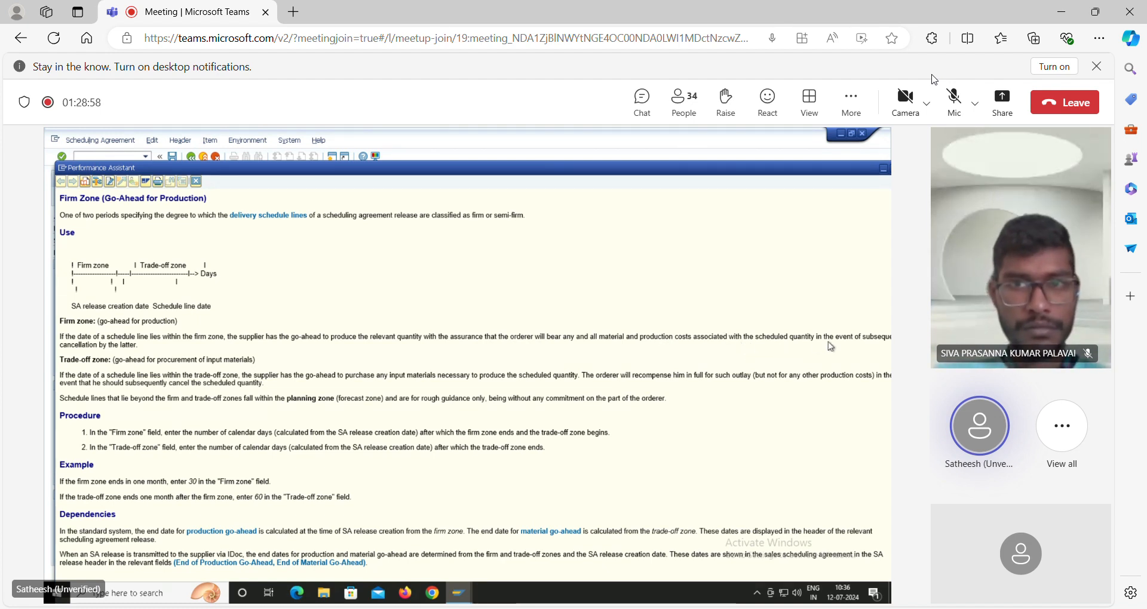
Unmute for each reply while the Firm Zone help text is discussed, muting the microphone again after speaking
left_click(954, 95)
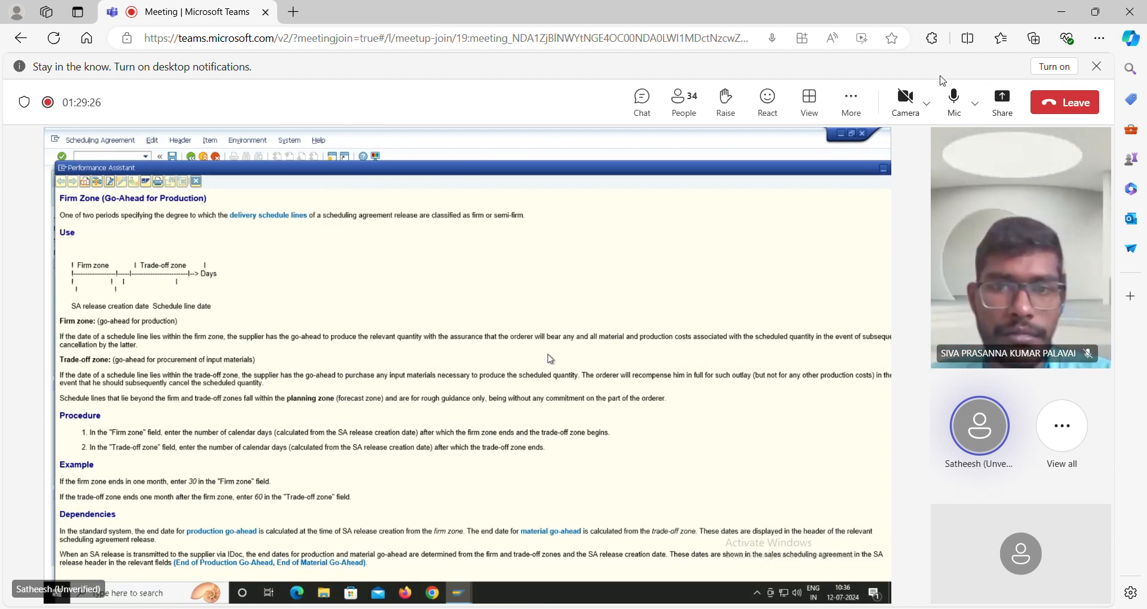
left_click(955, 102)
left_click(954, 105)
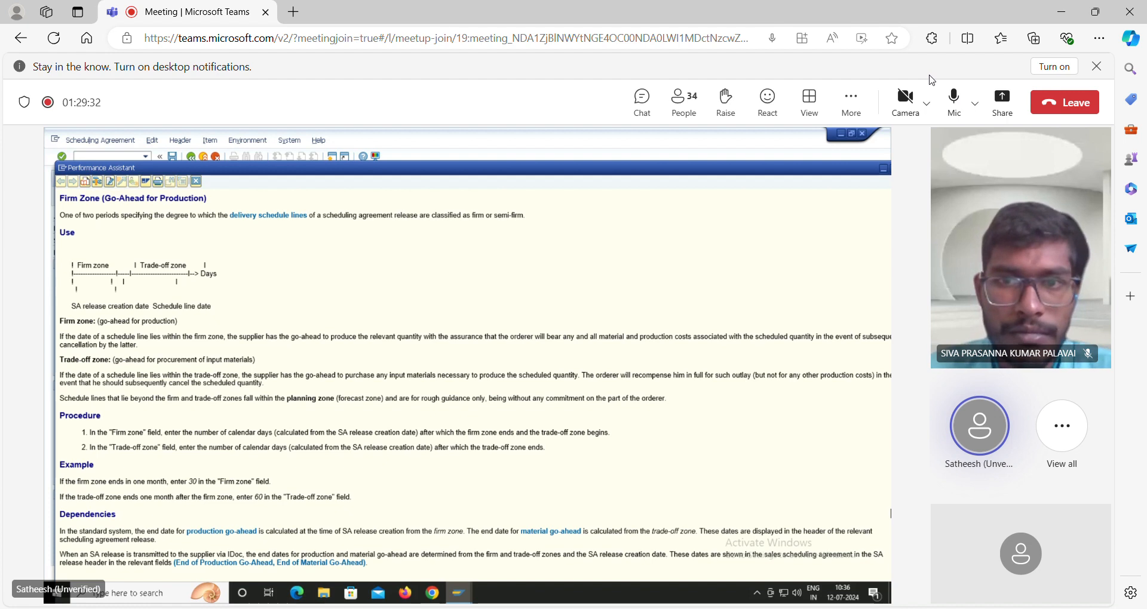
left_click(951, 100)
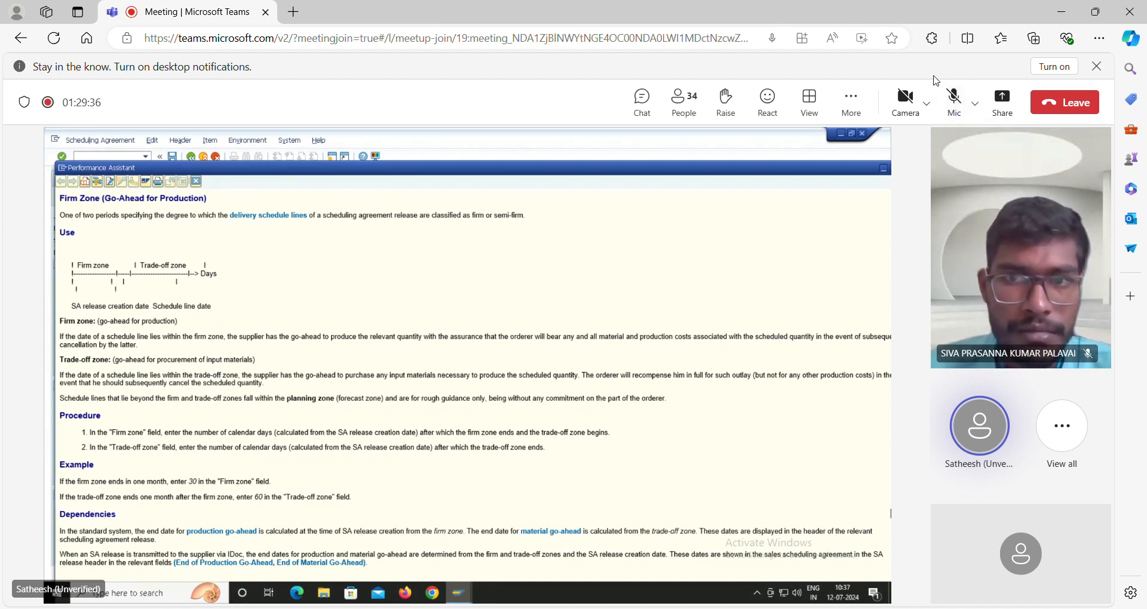
left_click(954, 99)
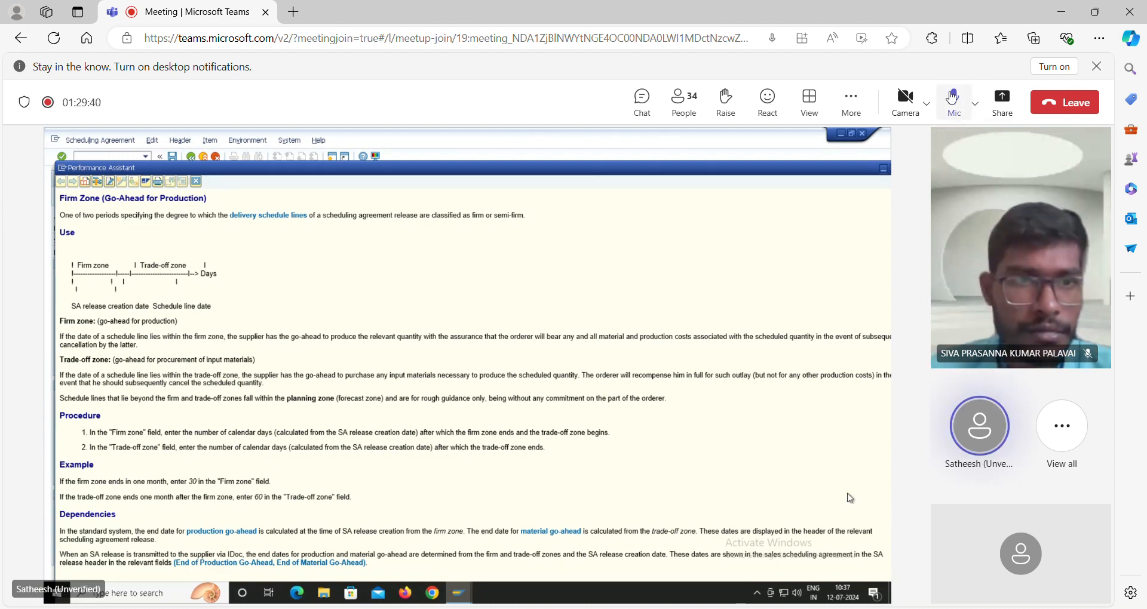
left_click(953, 101)
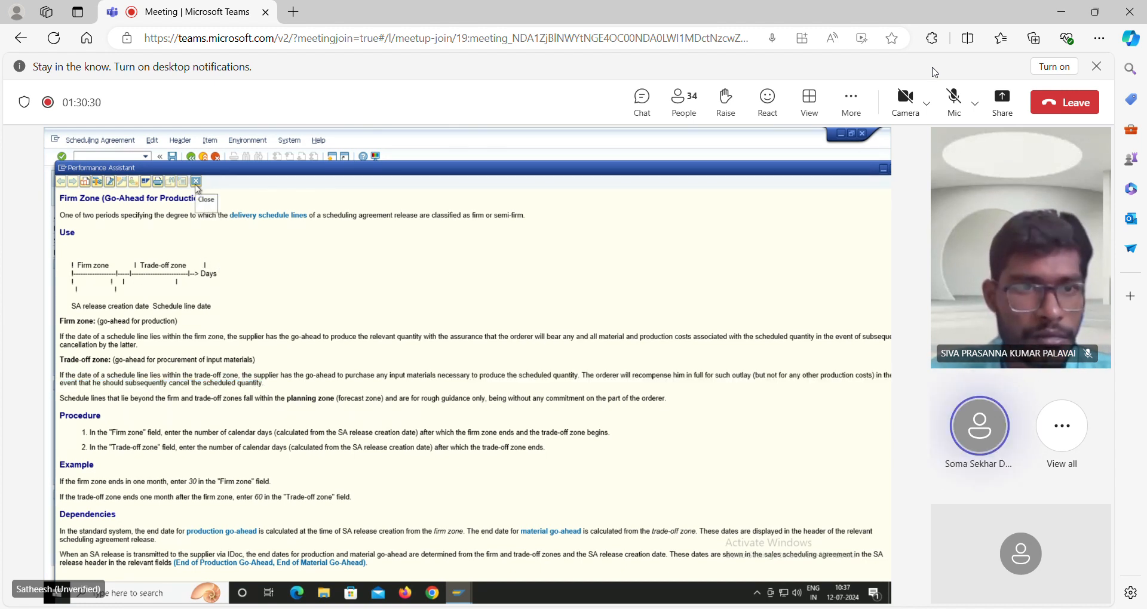
Turn the microphone on to answer during the Create and Change Scheduling Agreement demonstration, and mute it after each answer
left_click(953, 105)
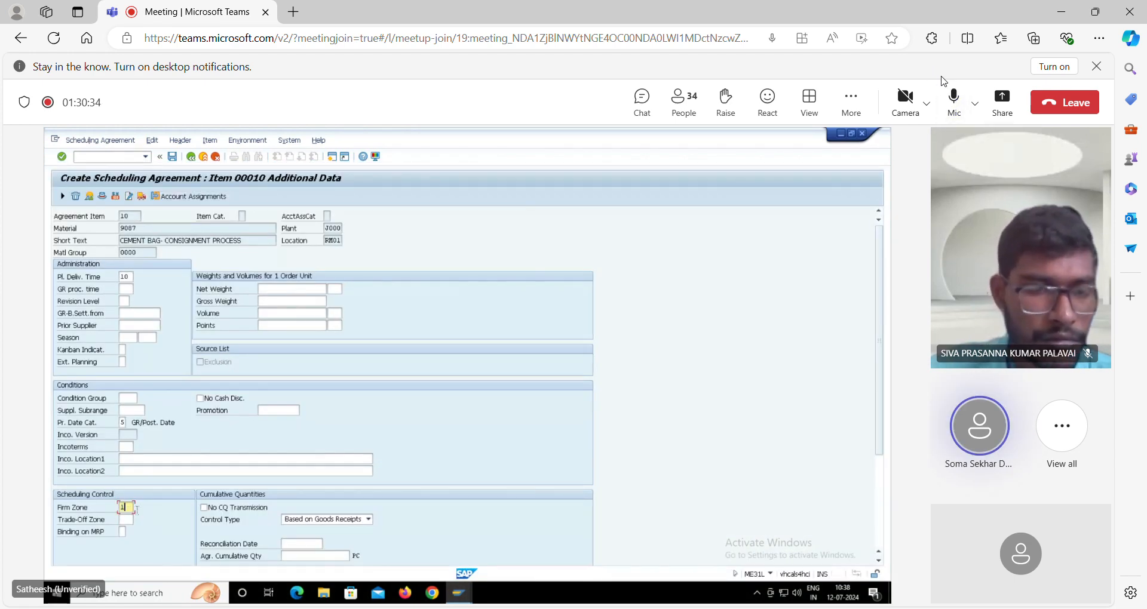
left_click(954, 103)
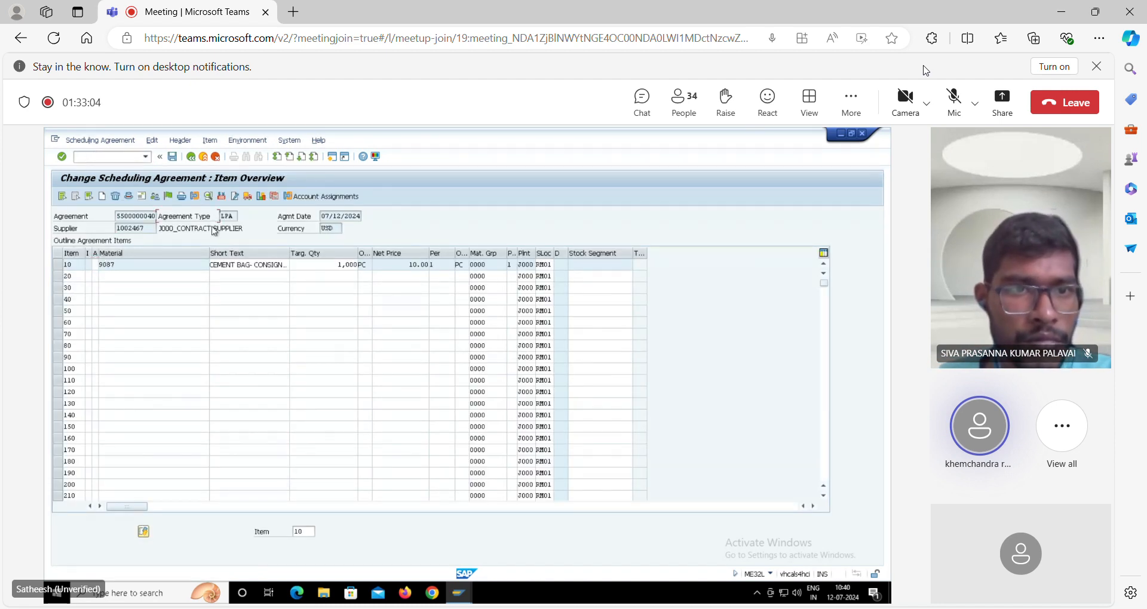
left_click(954, 97)
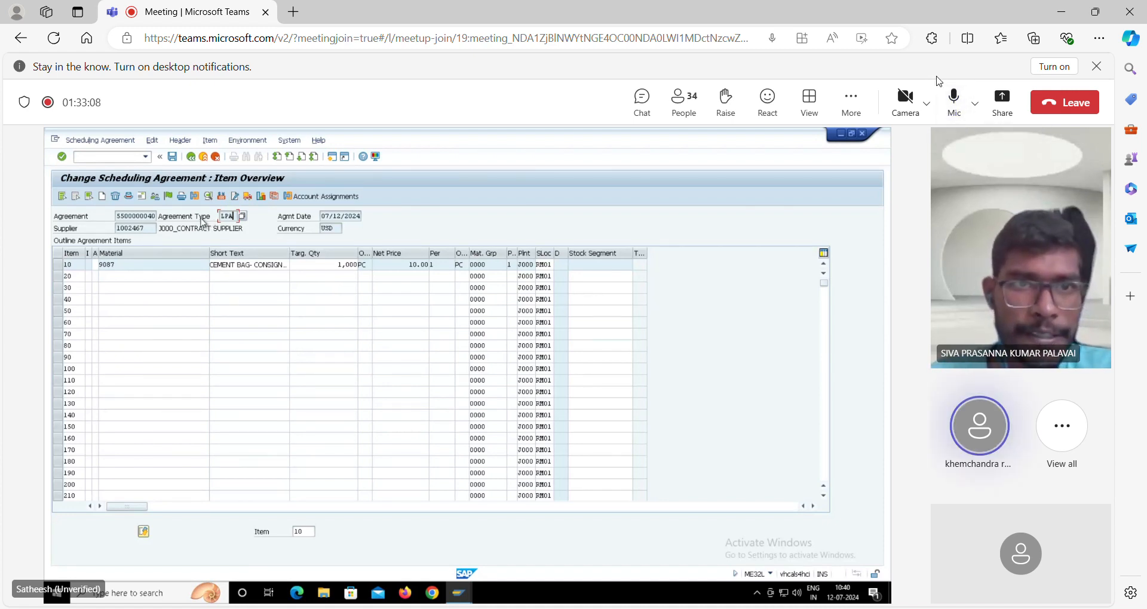
left_click(954, 97)
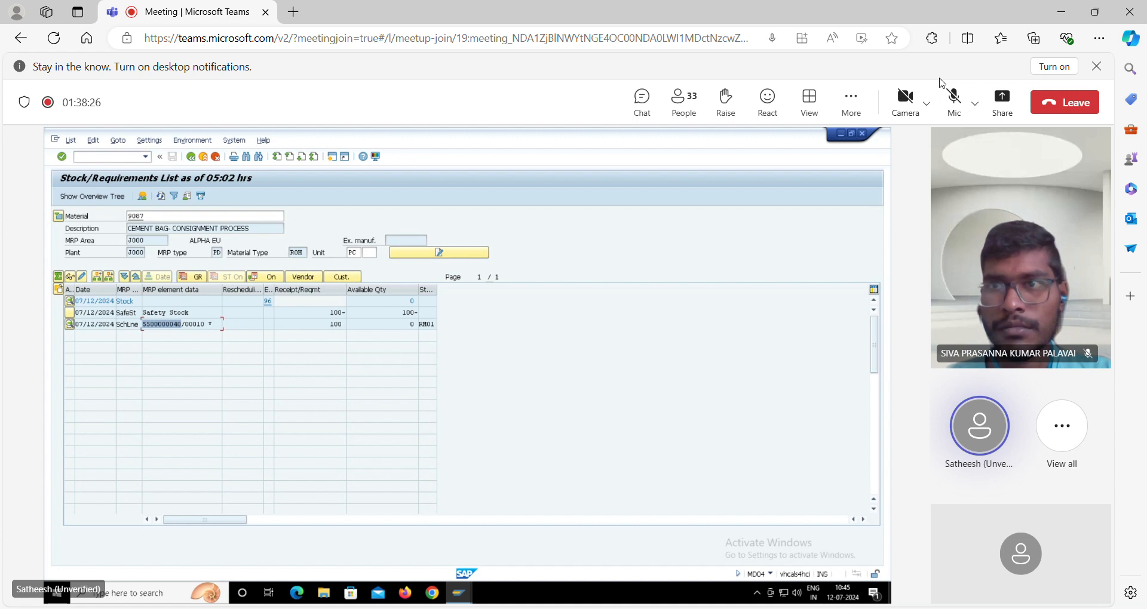
Unmute to respond during the Stock/Requirements List review of material 9087, and mute the microphone after each response
left_click(950, 94)
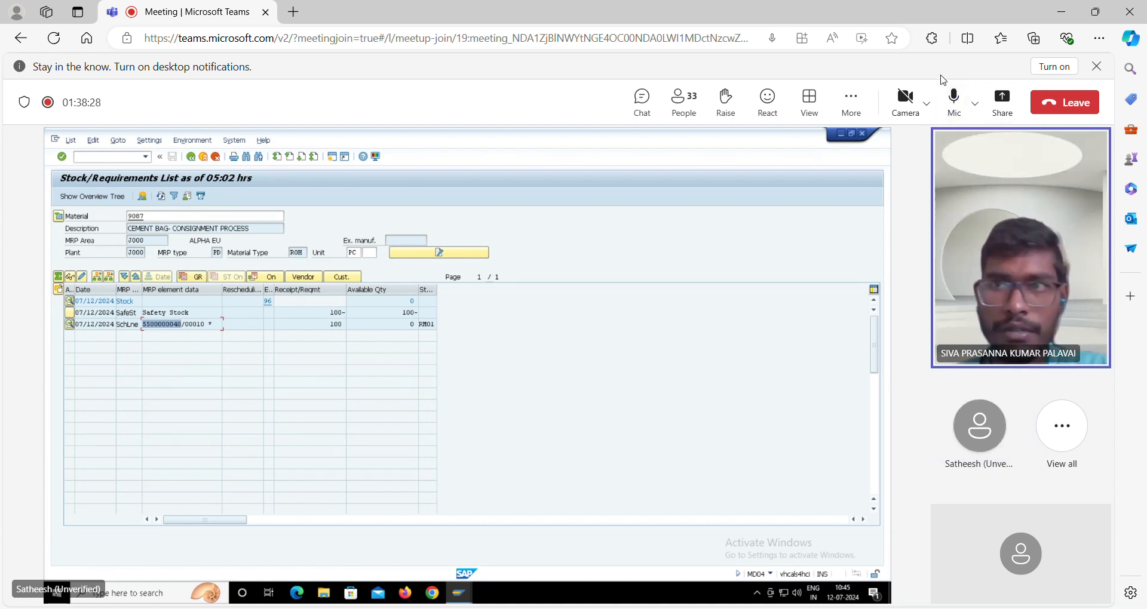
left_click(954, 102)
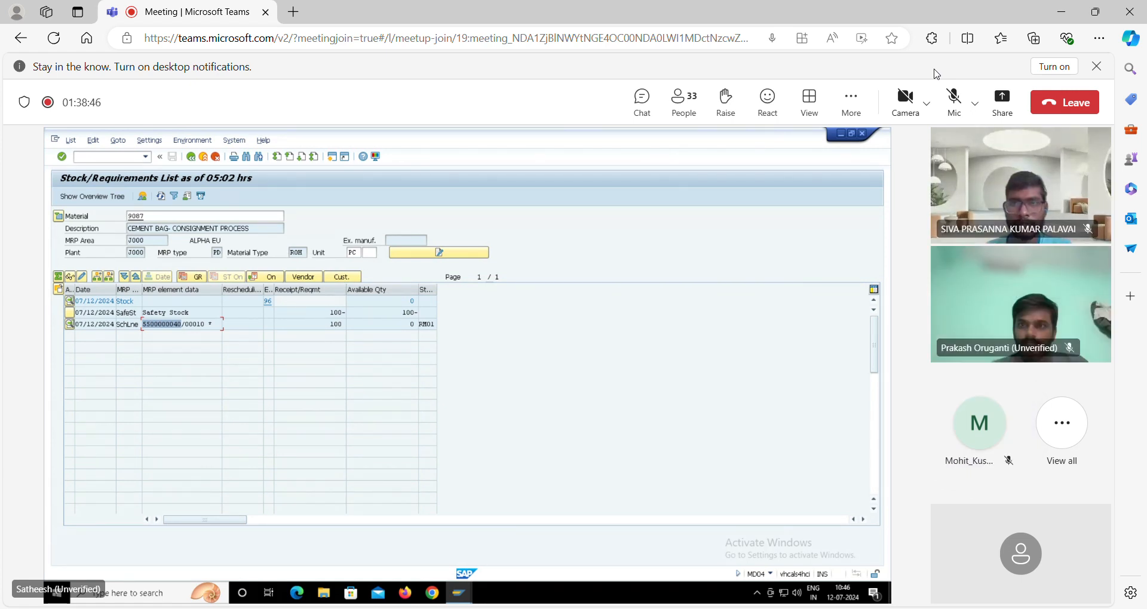
left_click(953, 101)
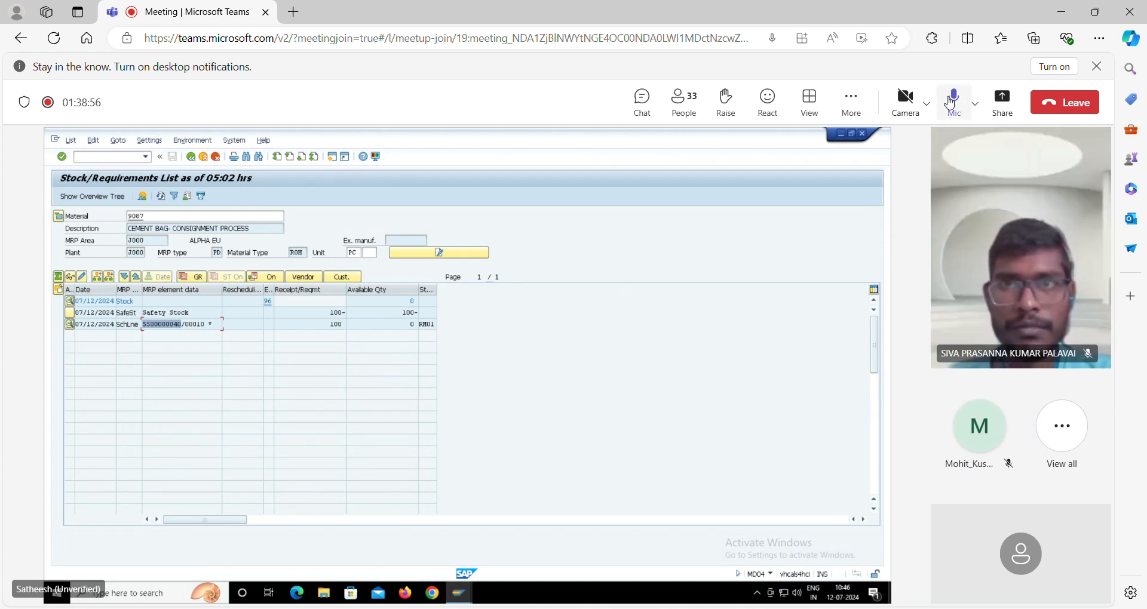
left_click(954, 98)
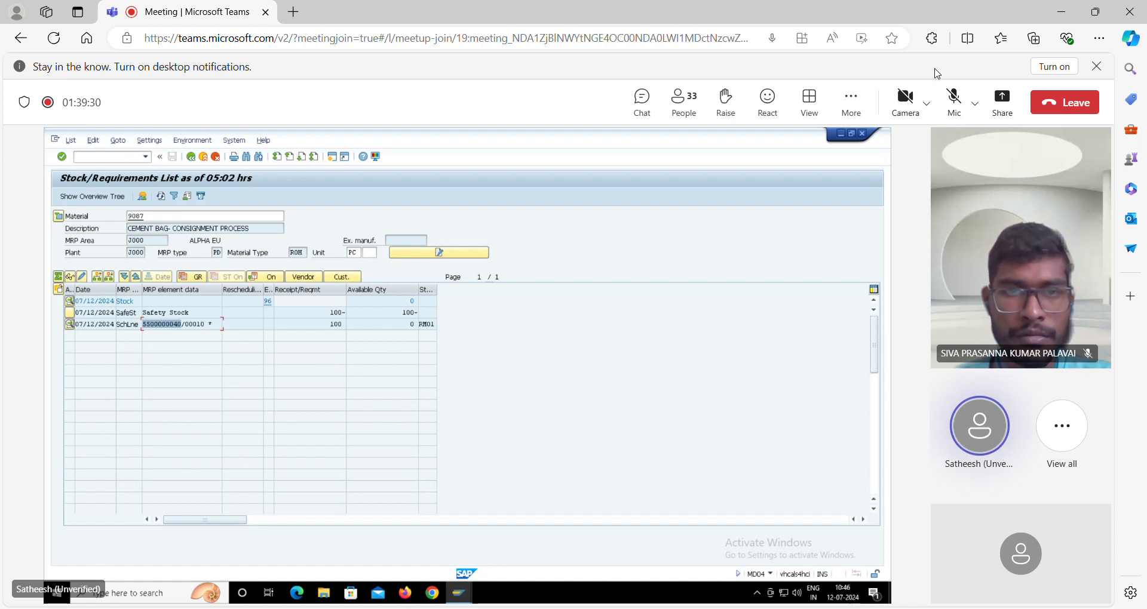
left_click(954, 102)
left_click(955, 101)
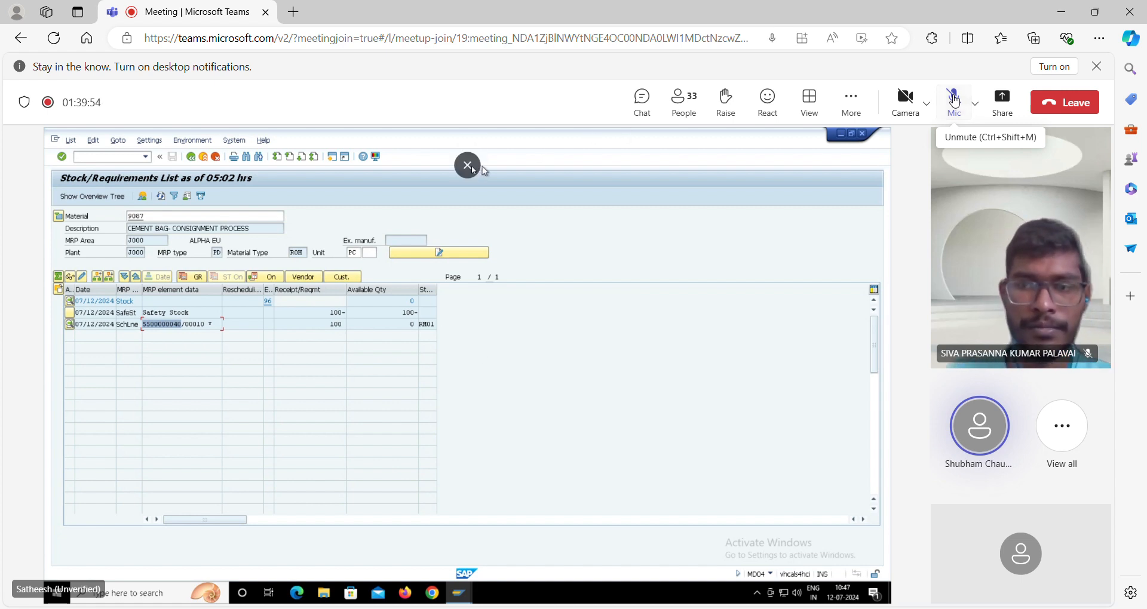
Unmute to speak in the closing discussion around the end of screen sharing, muting again after each turn and leaving the microphone off
left_click(954, 99)
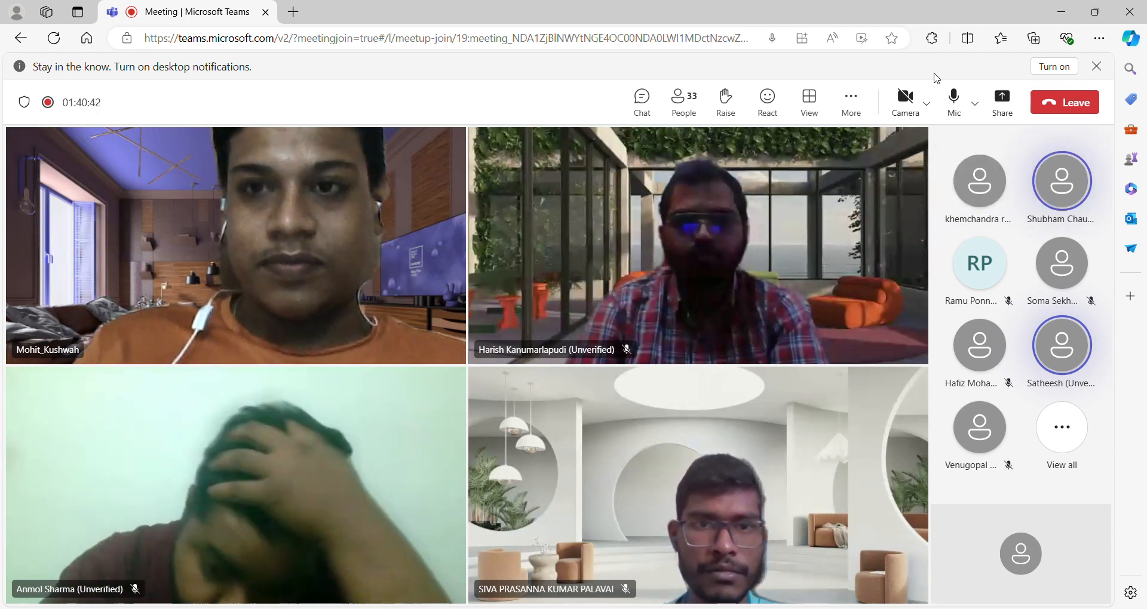
left_click(954, 98)
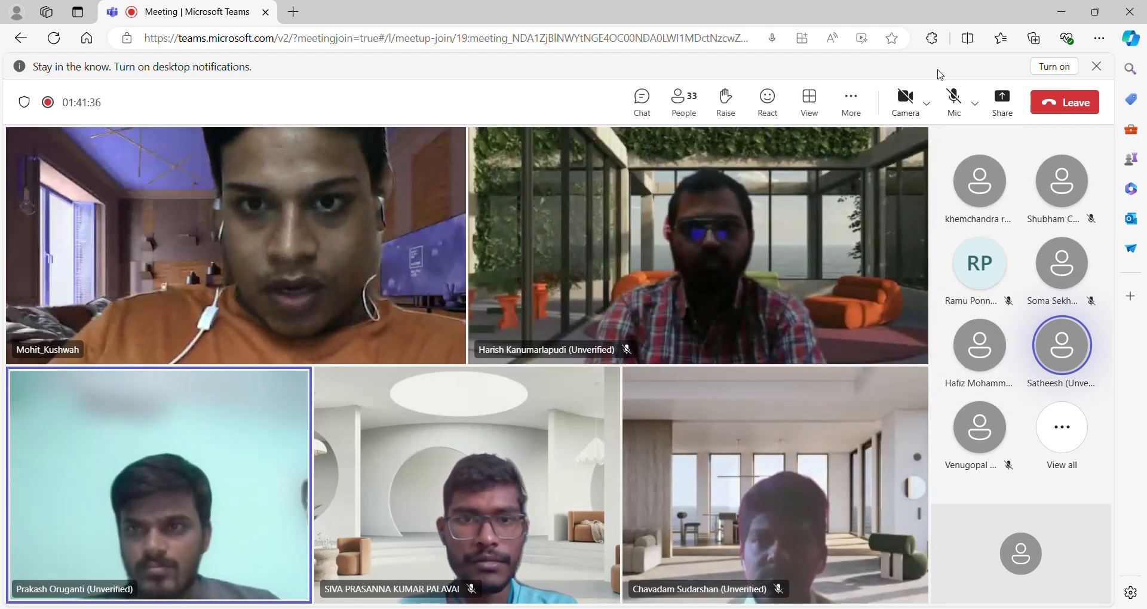
left_click(955, 97)
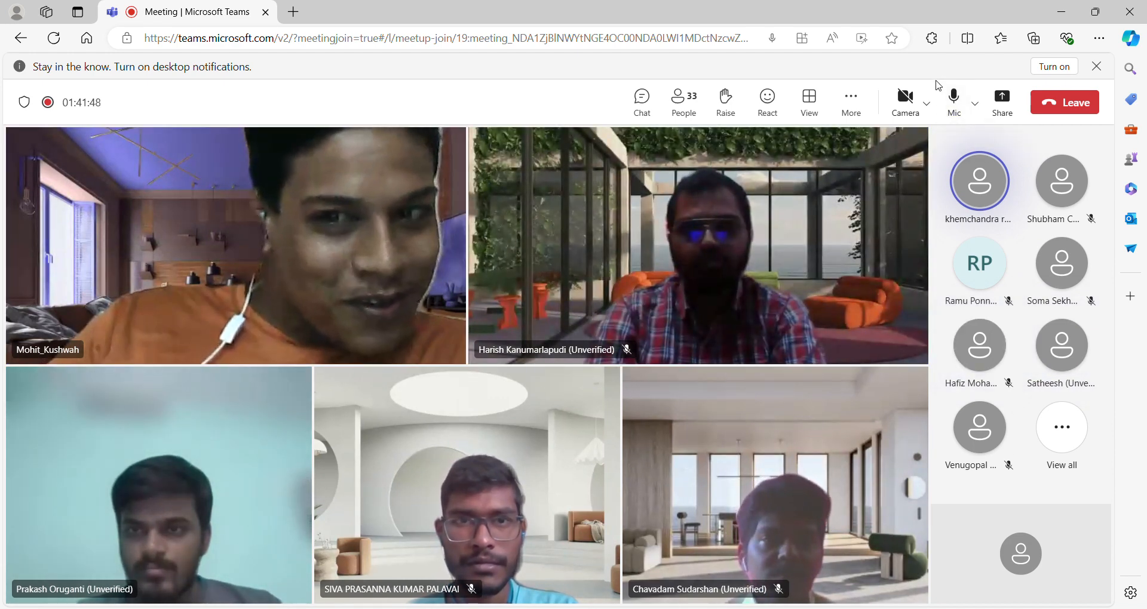
left_click(951, 96)
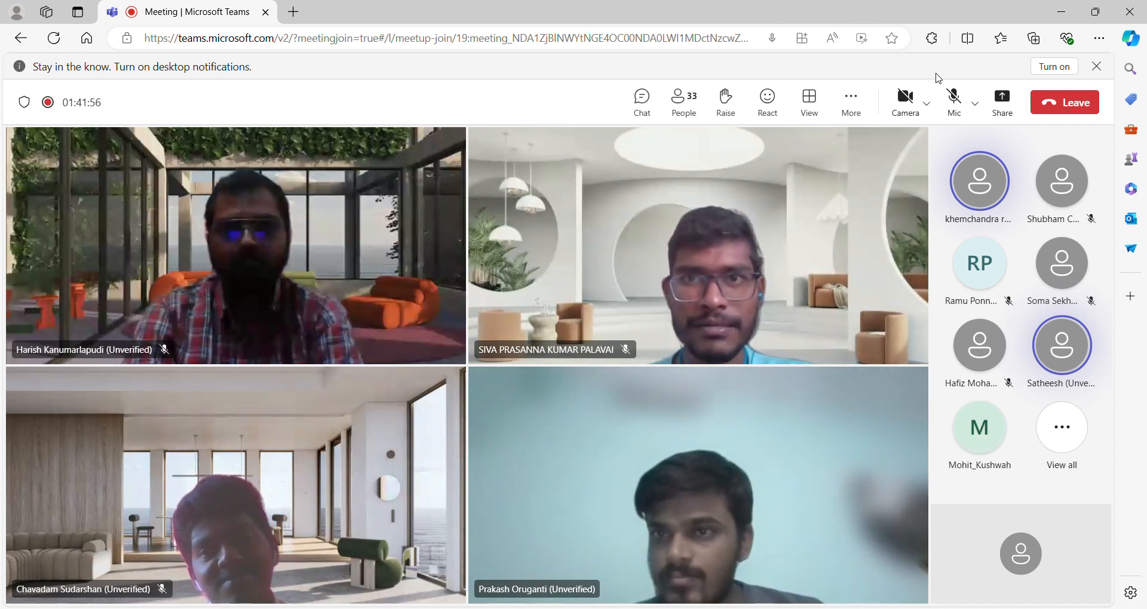
left_click(954, 97)
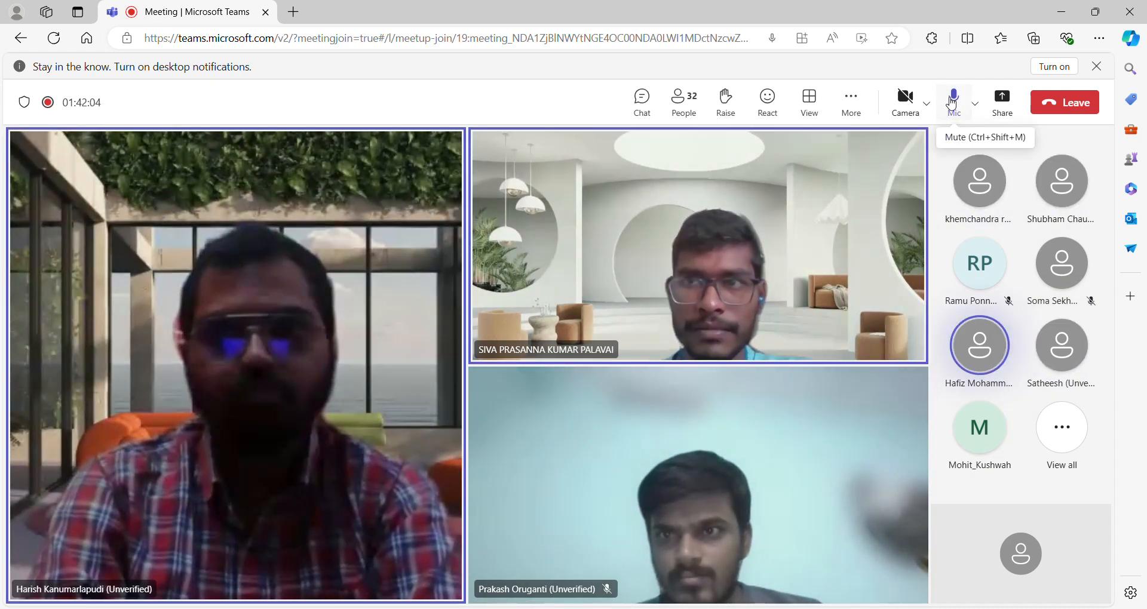
left_click(952, 99)
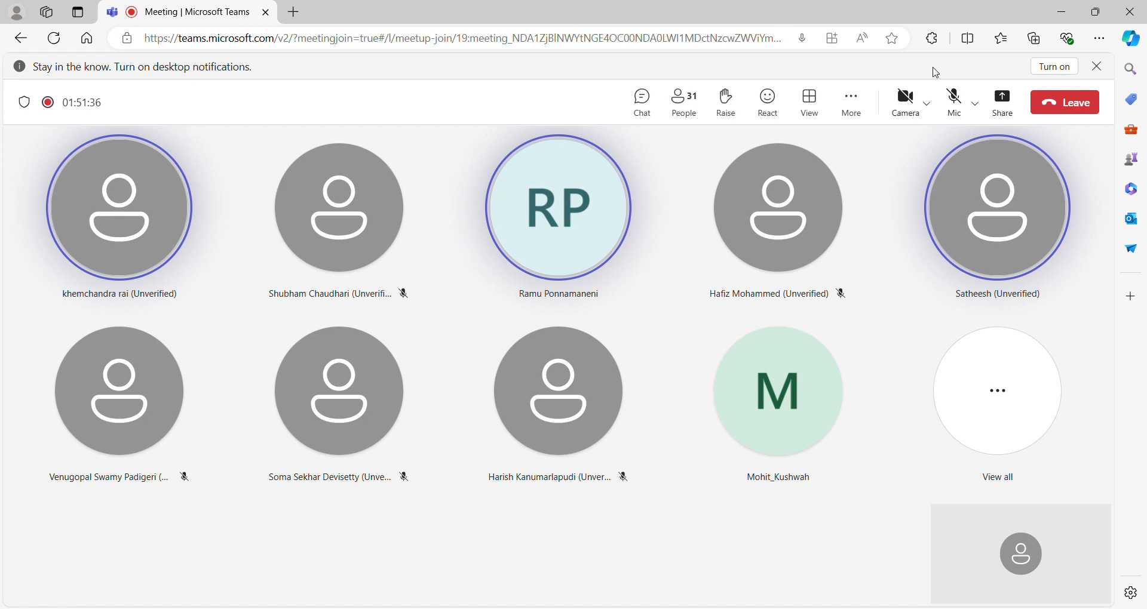
left_click(960, 107)
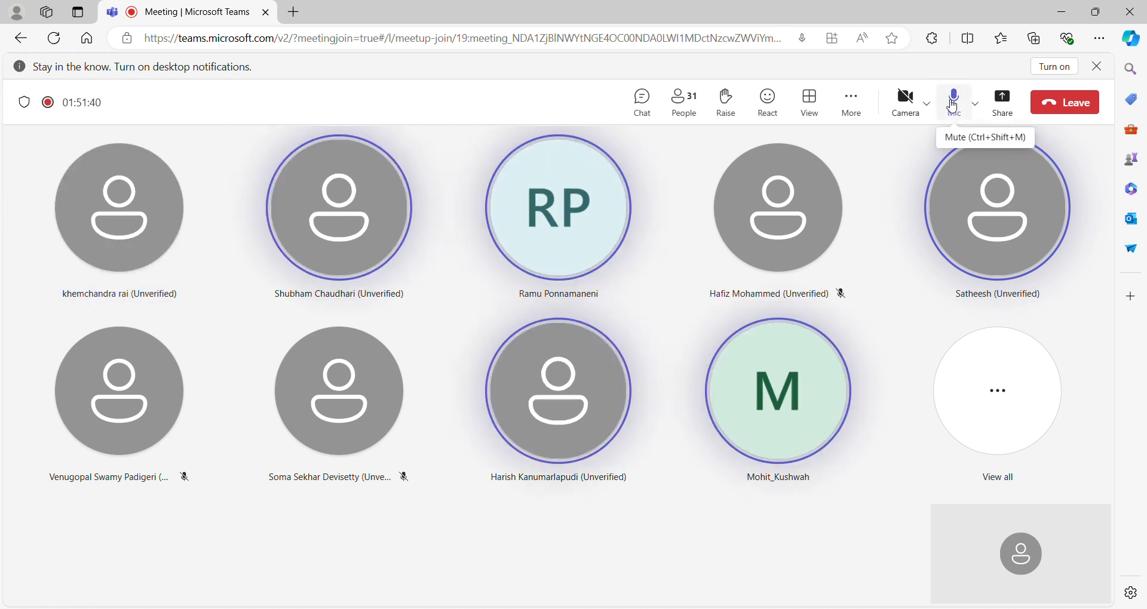
left_click(953, 107)
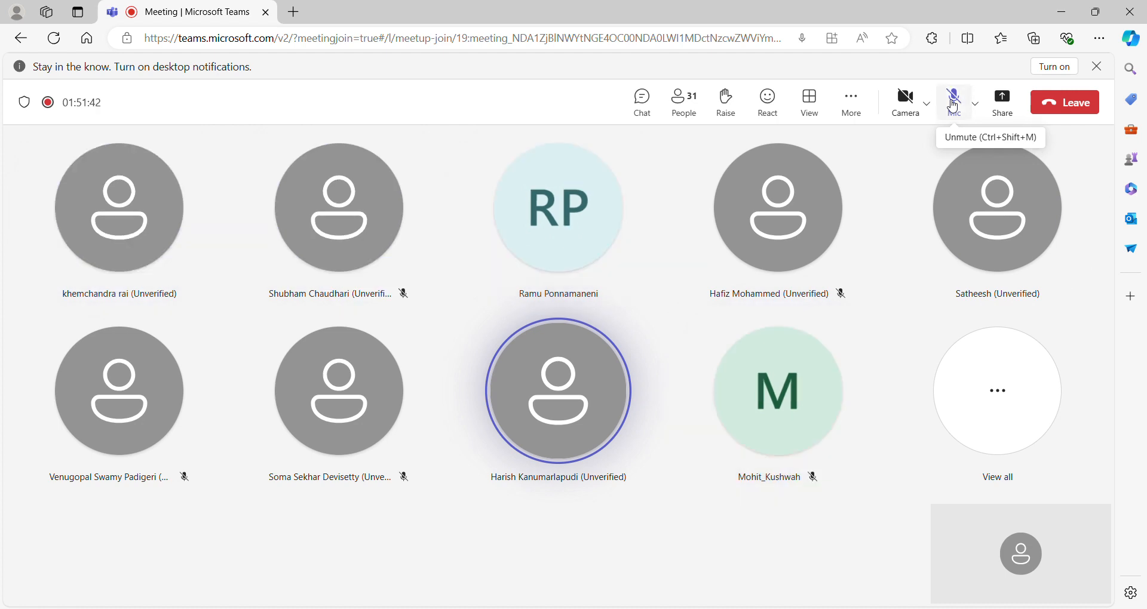